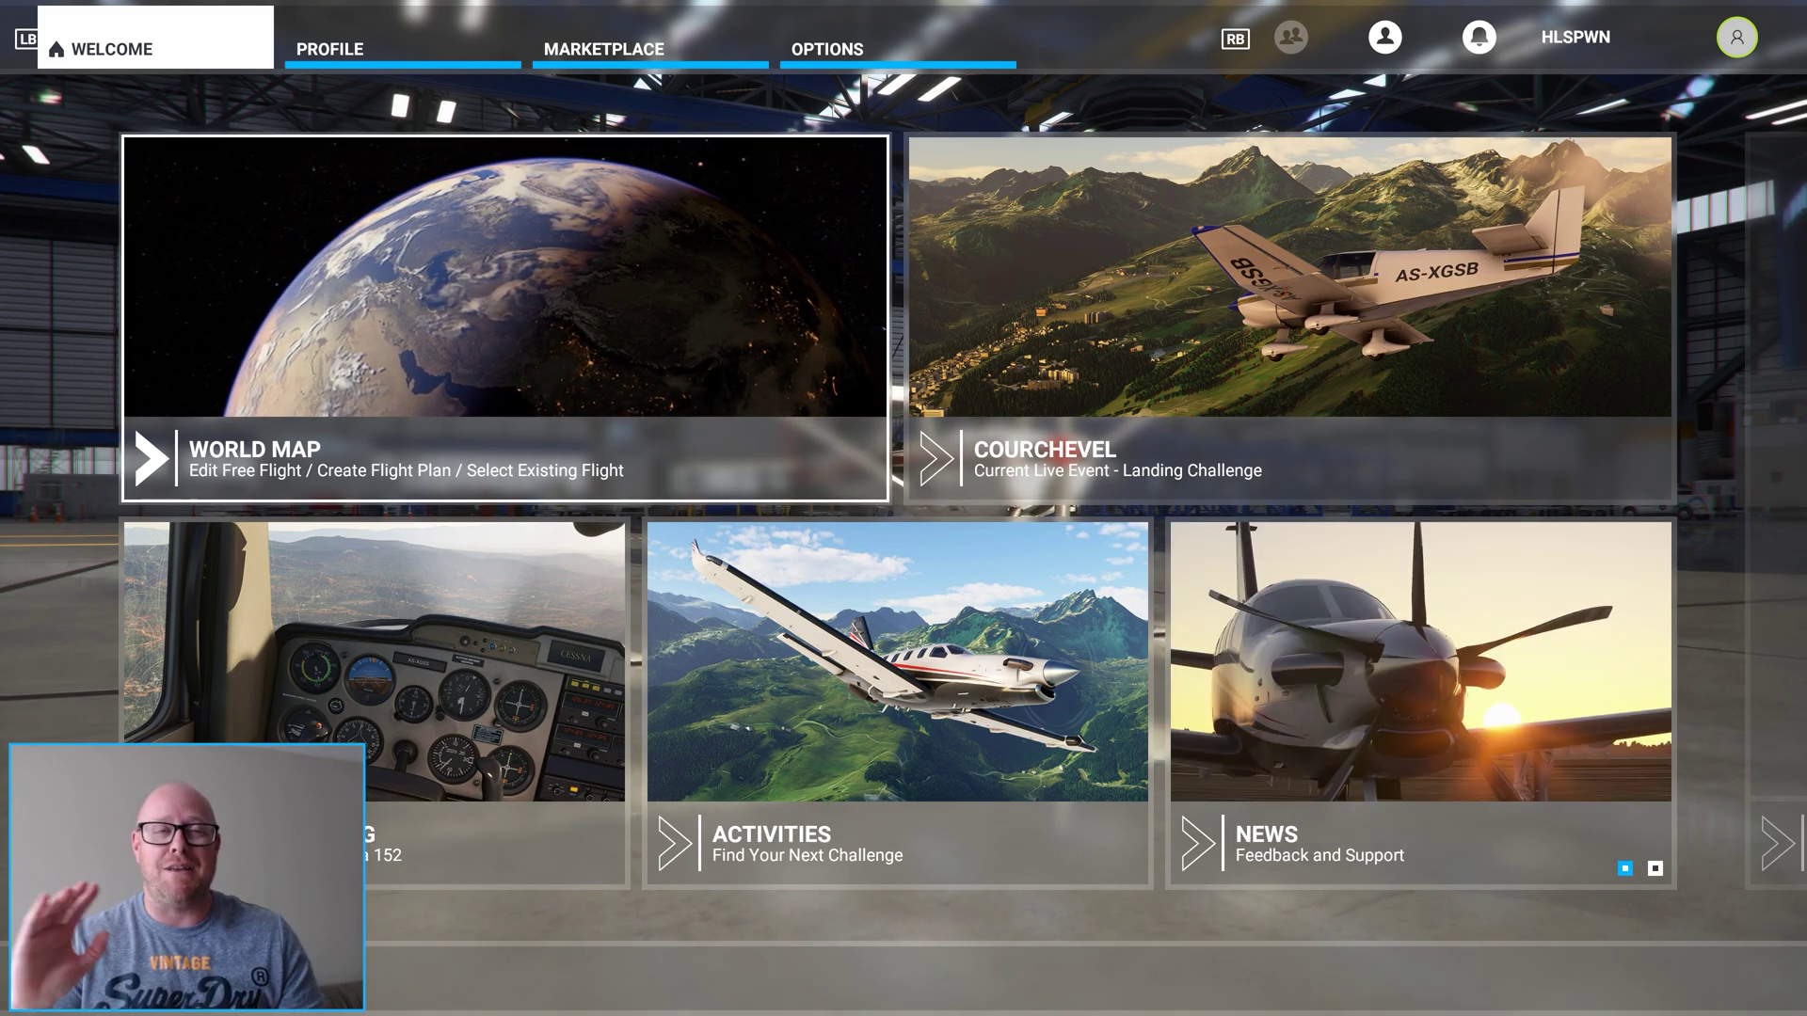
- Go to Options, then Controls, to show the Xbox 360 controller profile's bindings
{"action": "left_click", "coordinate": [852, 55]}
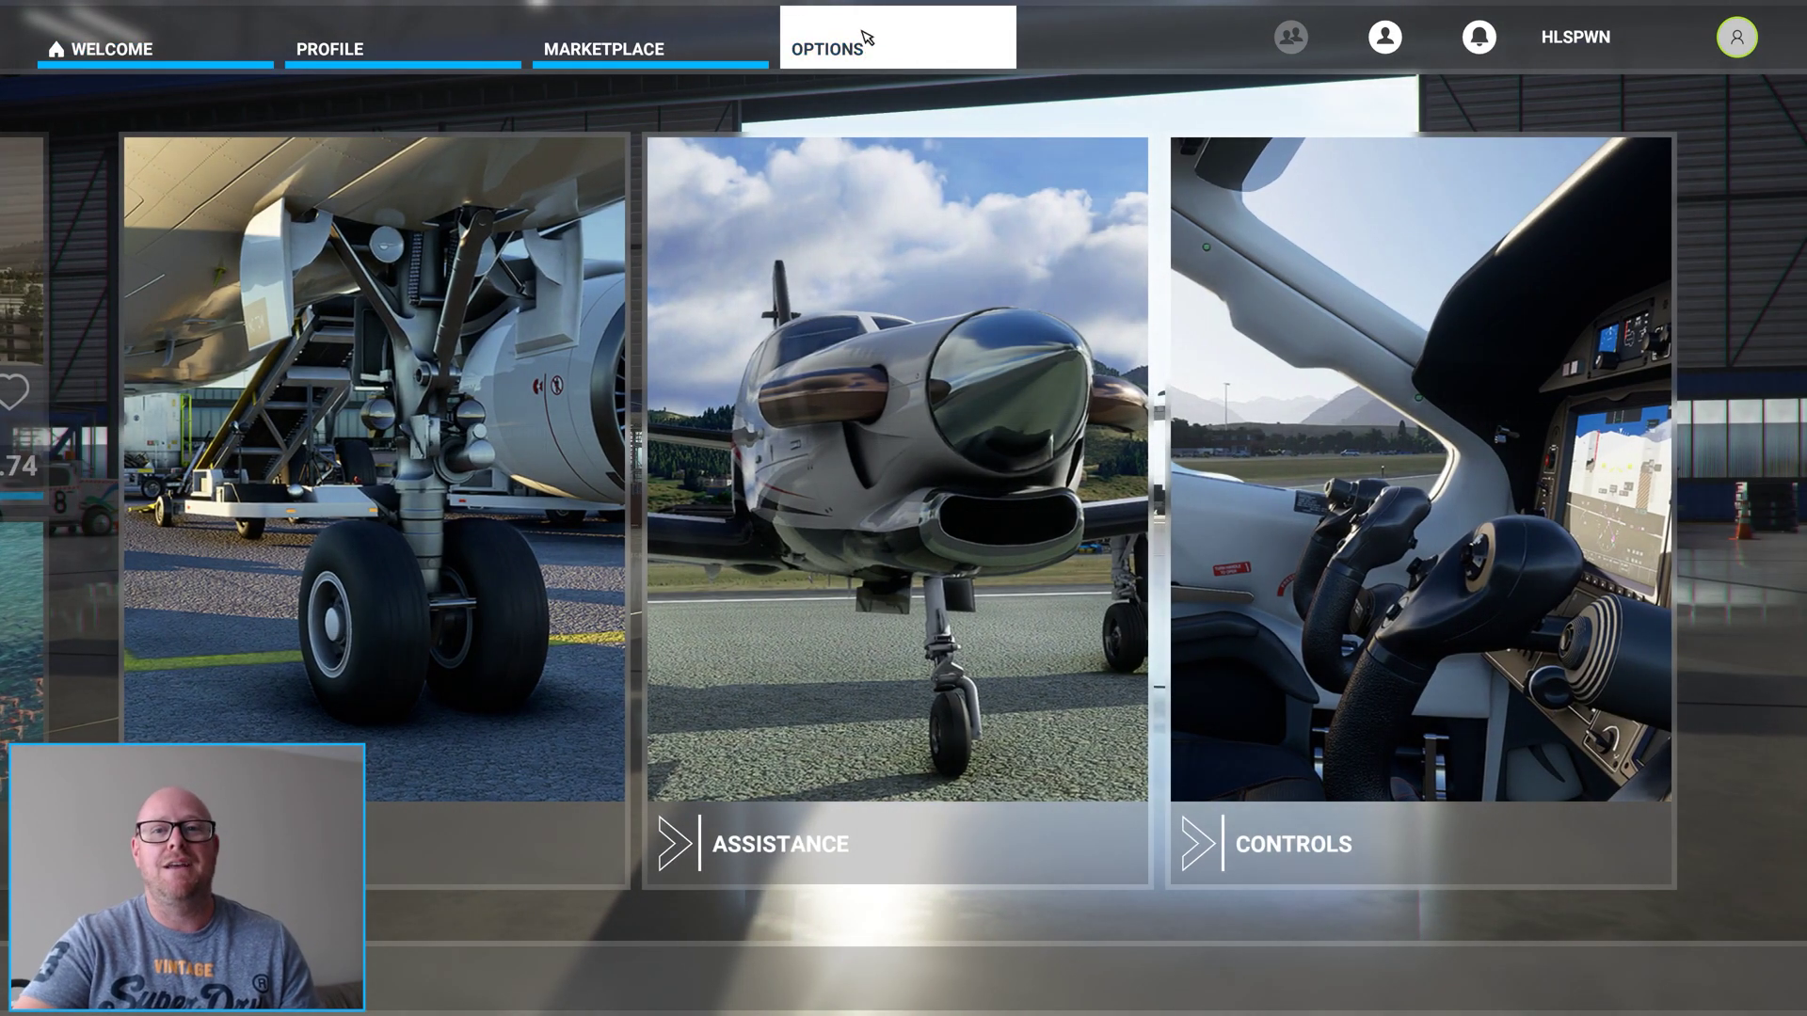
{"action": "left_click", "coordinate": [1402, 480]}
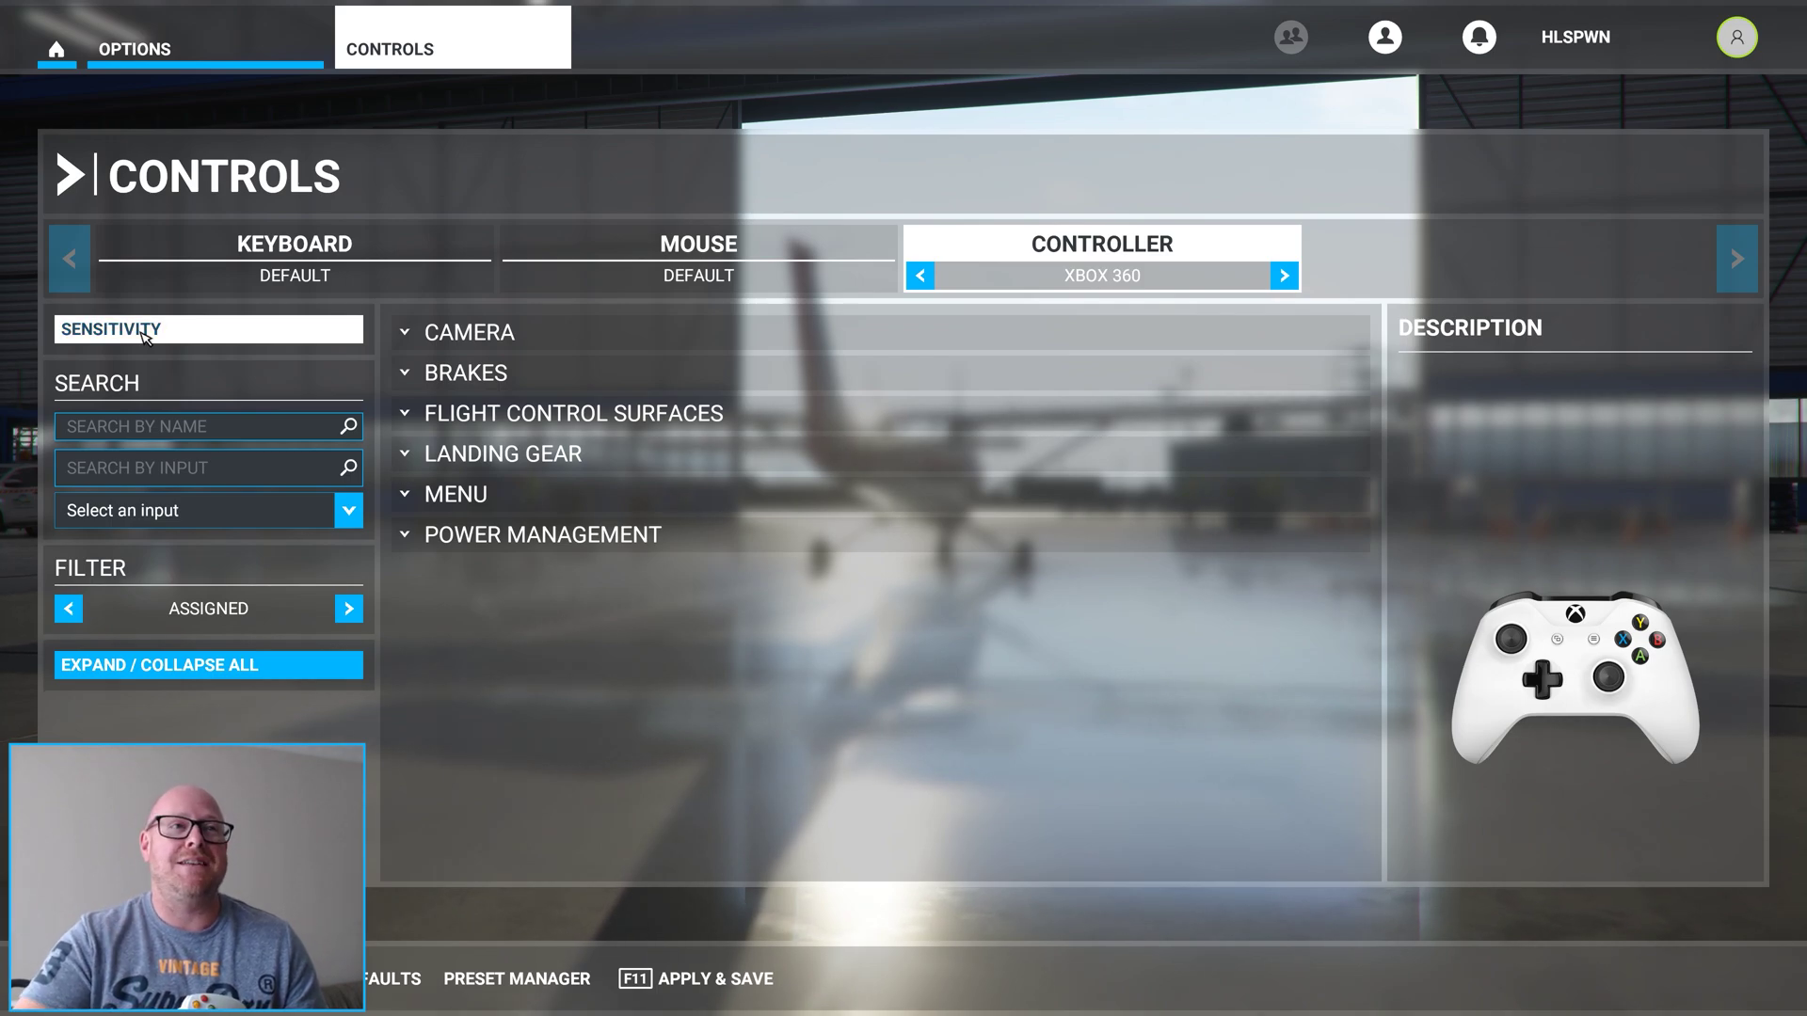
- Return to the Xbox 360 controller bindings and open its Sensitivity dead zone window
{"action": "left_click", "coordinate": [271, 252]}
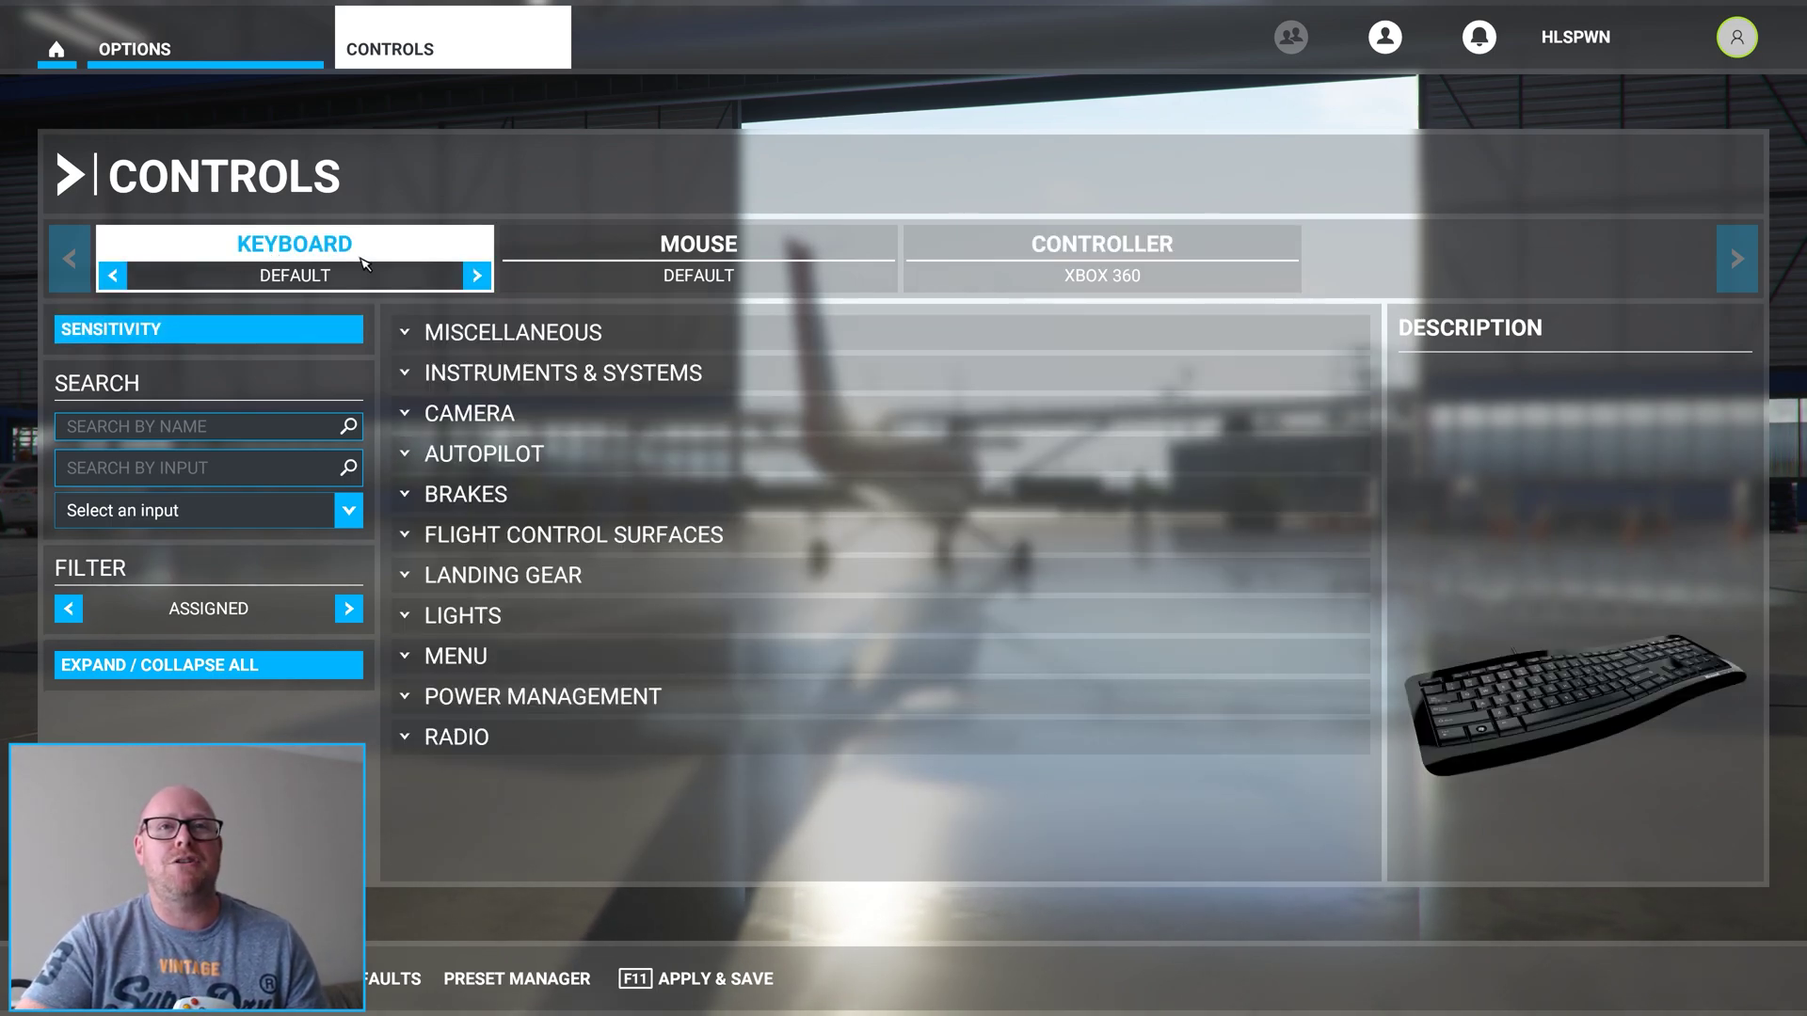
{"action": "left_click", "coordinate": [1147, 249]}
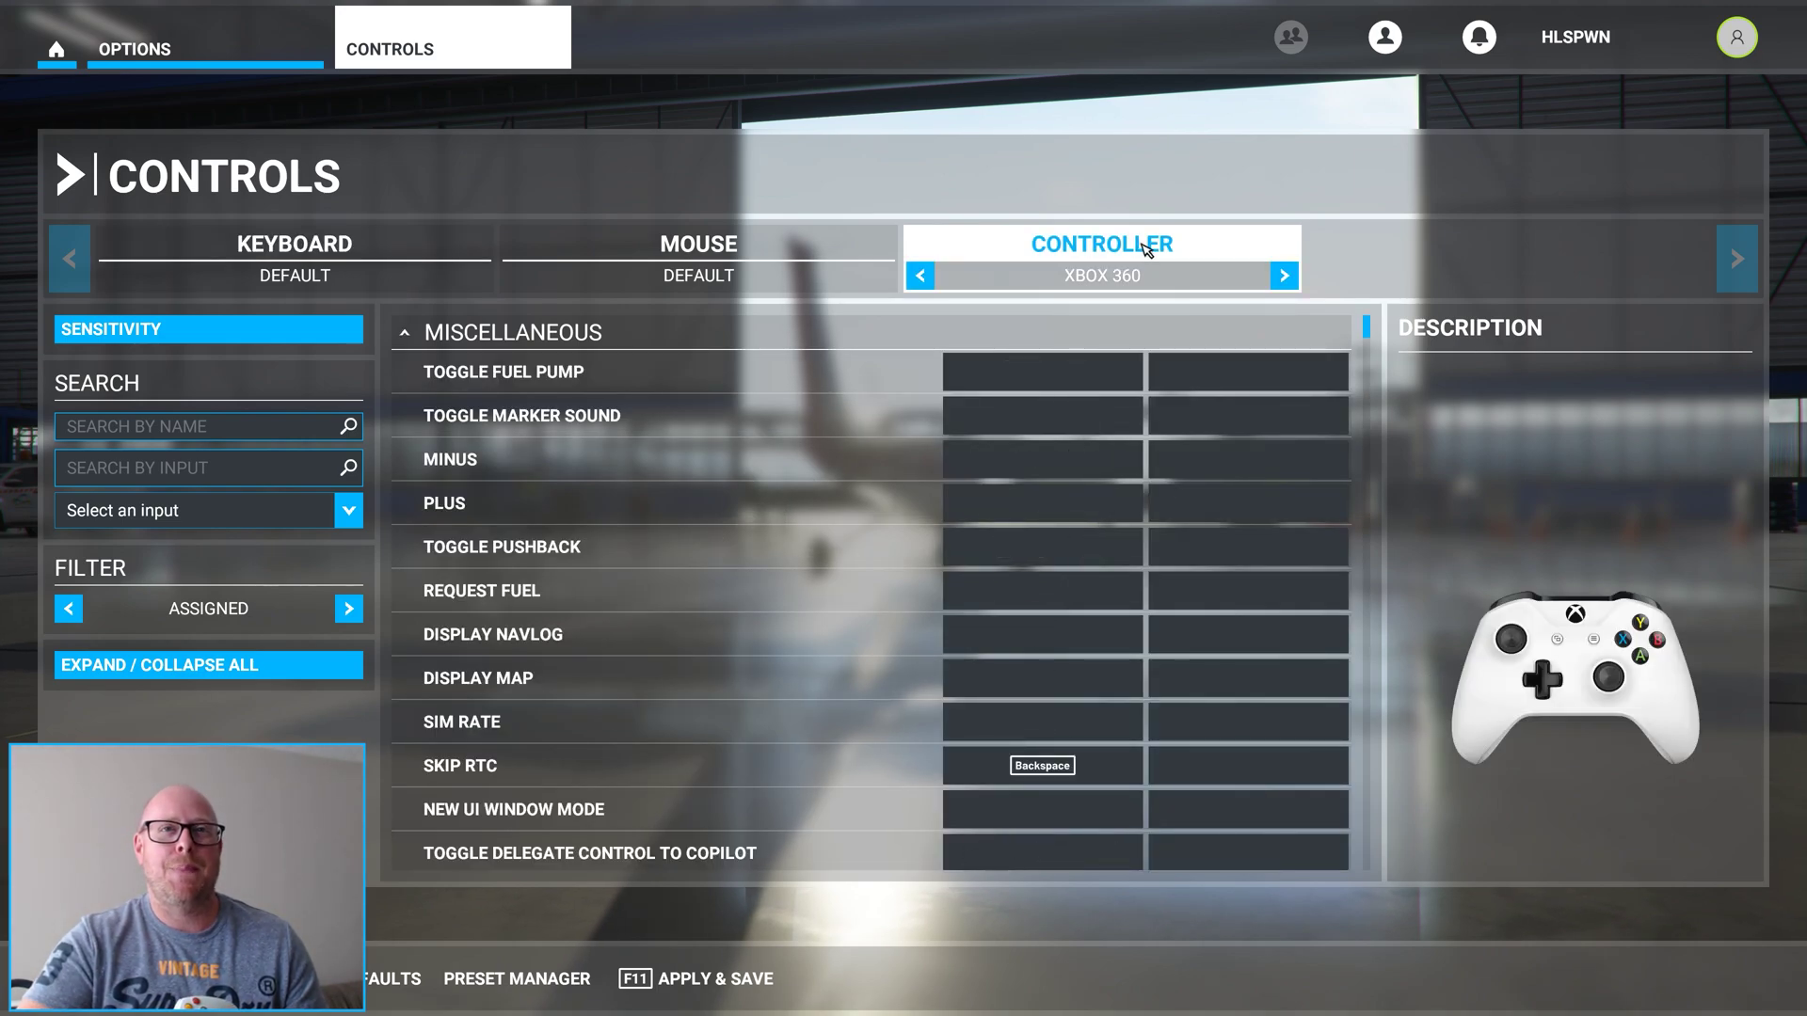
{"action": "left_click", "coordinate": [155, 339]}
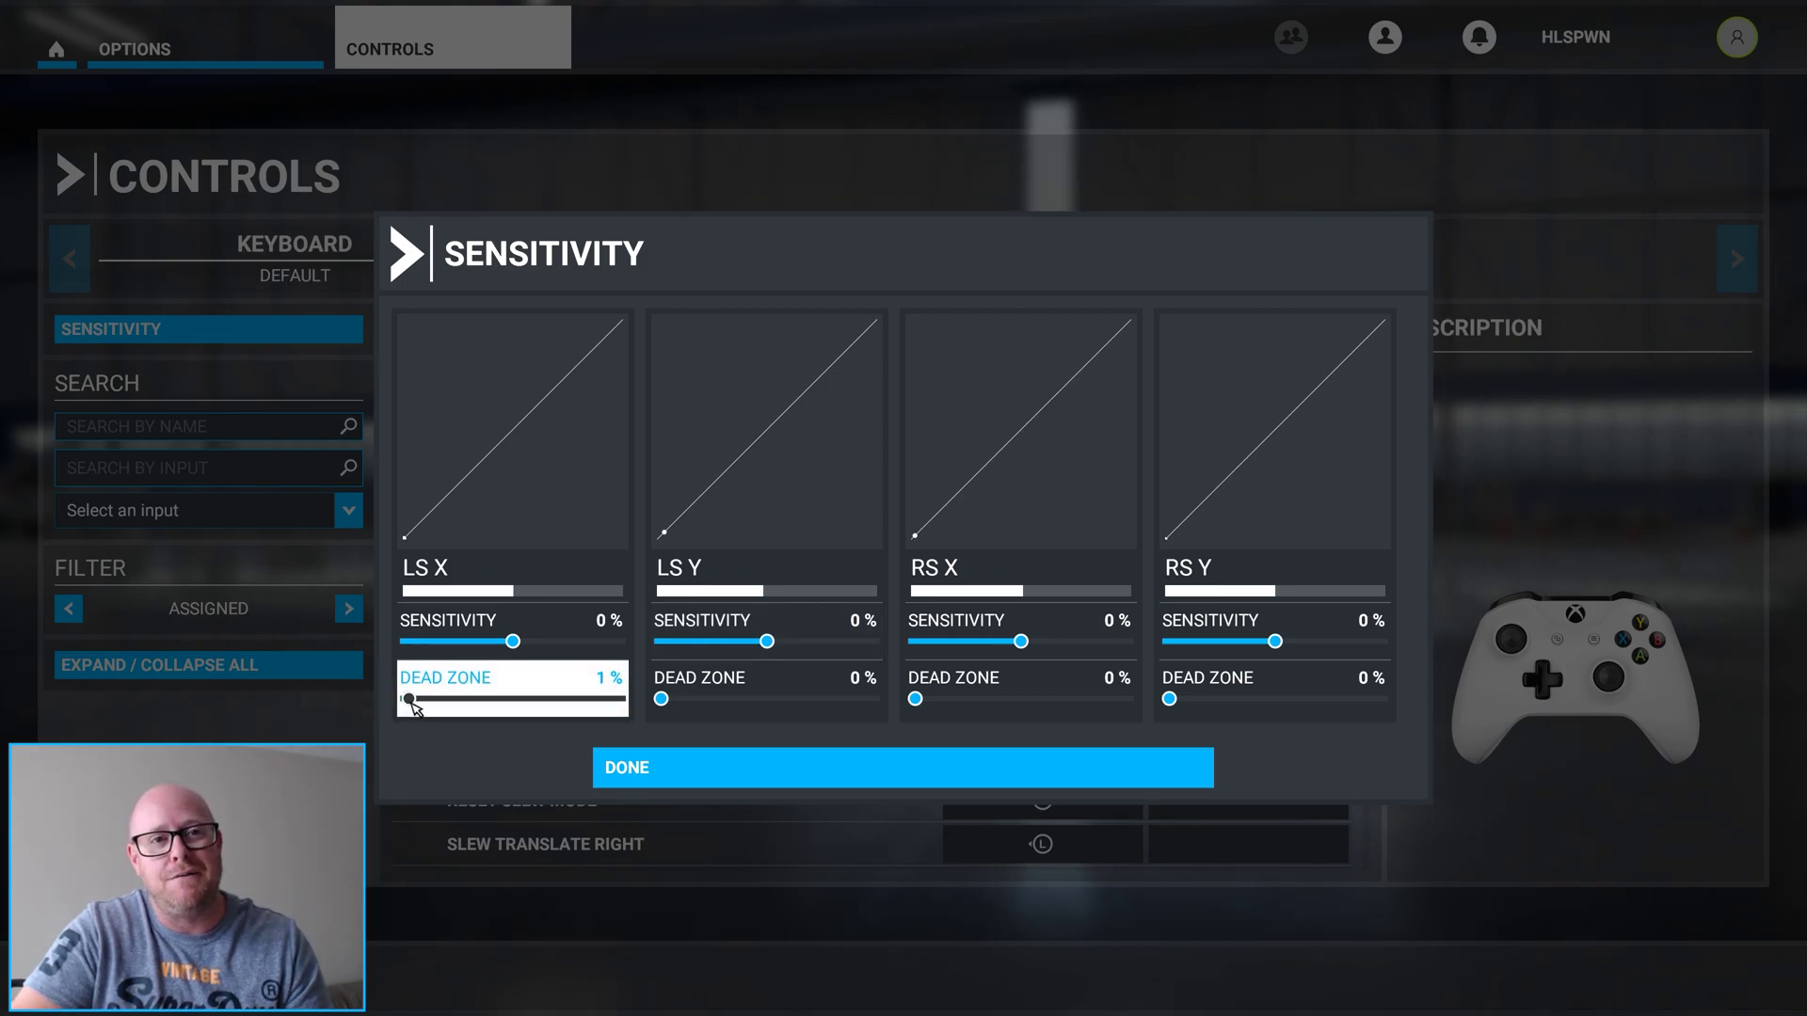
- Set the LS X dead zone slider to 19%
{"action": "left_click_drag", "start_coordinate": [454, 706], "coordinate": [450, 706]}
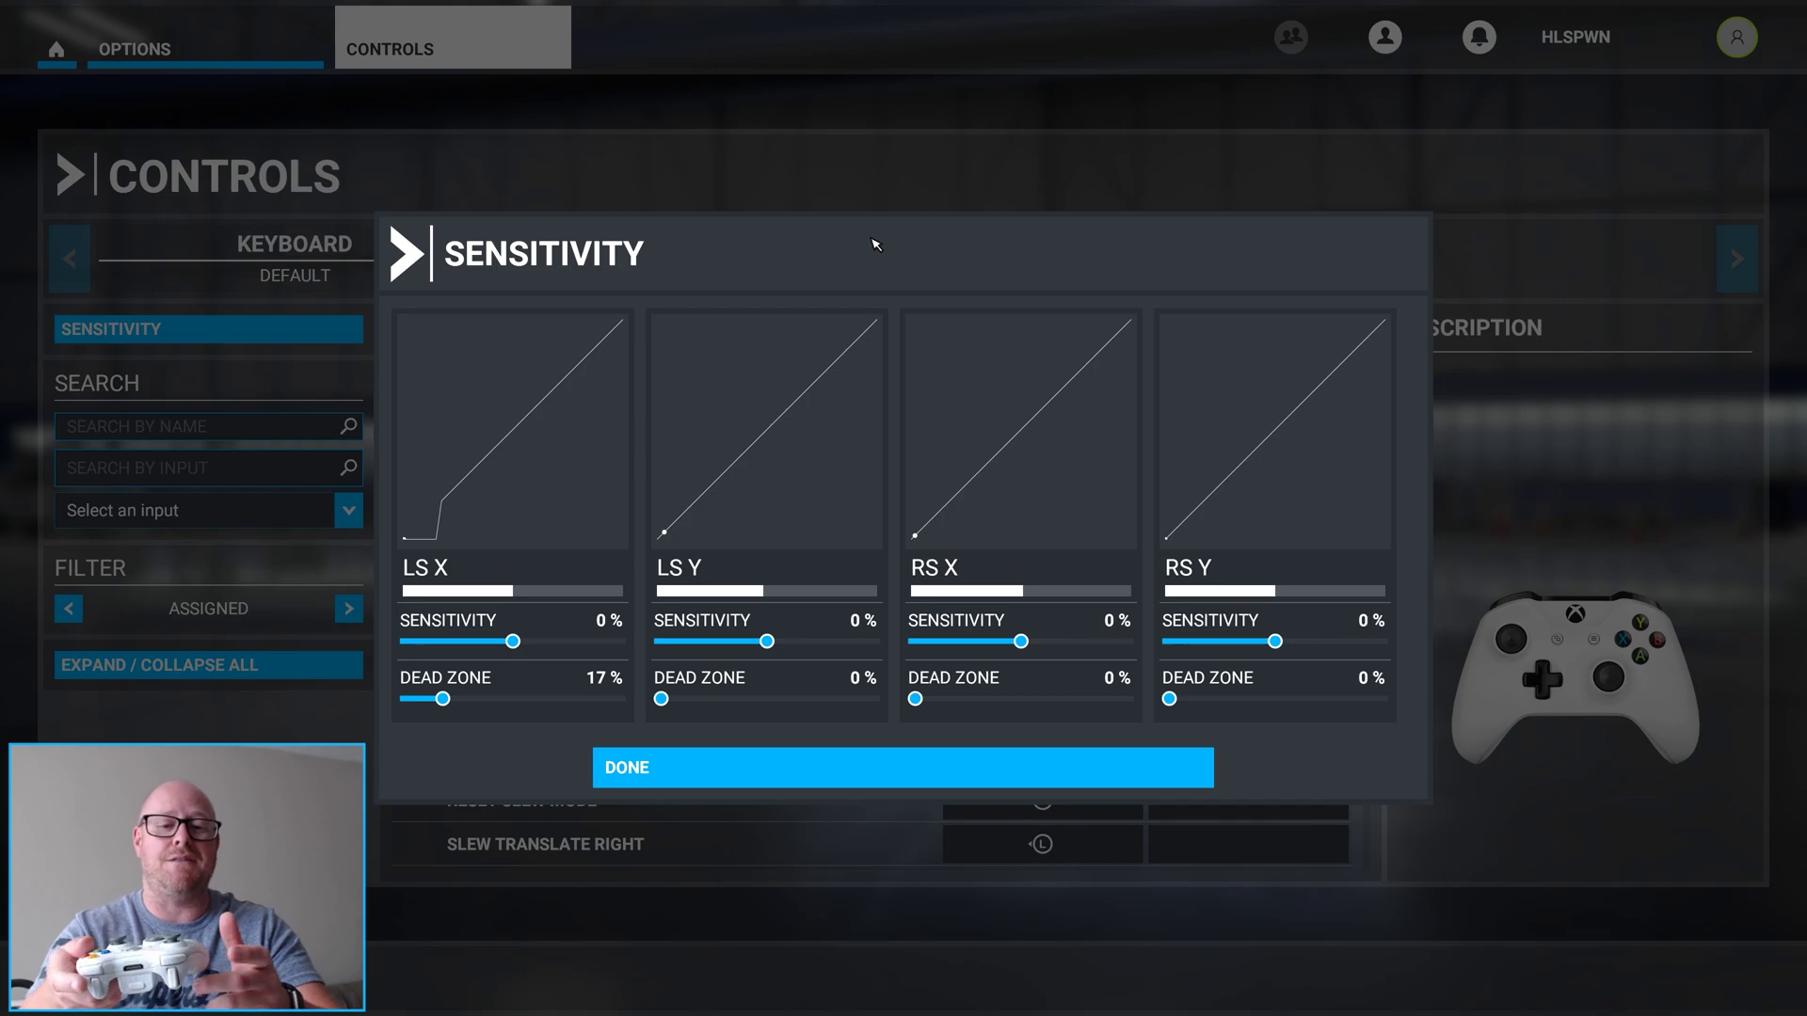
{"action": "key", "text": "Right"}
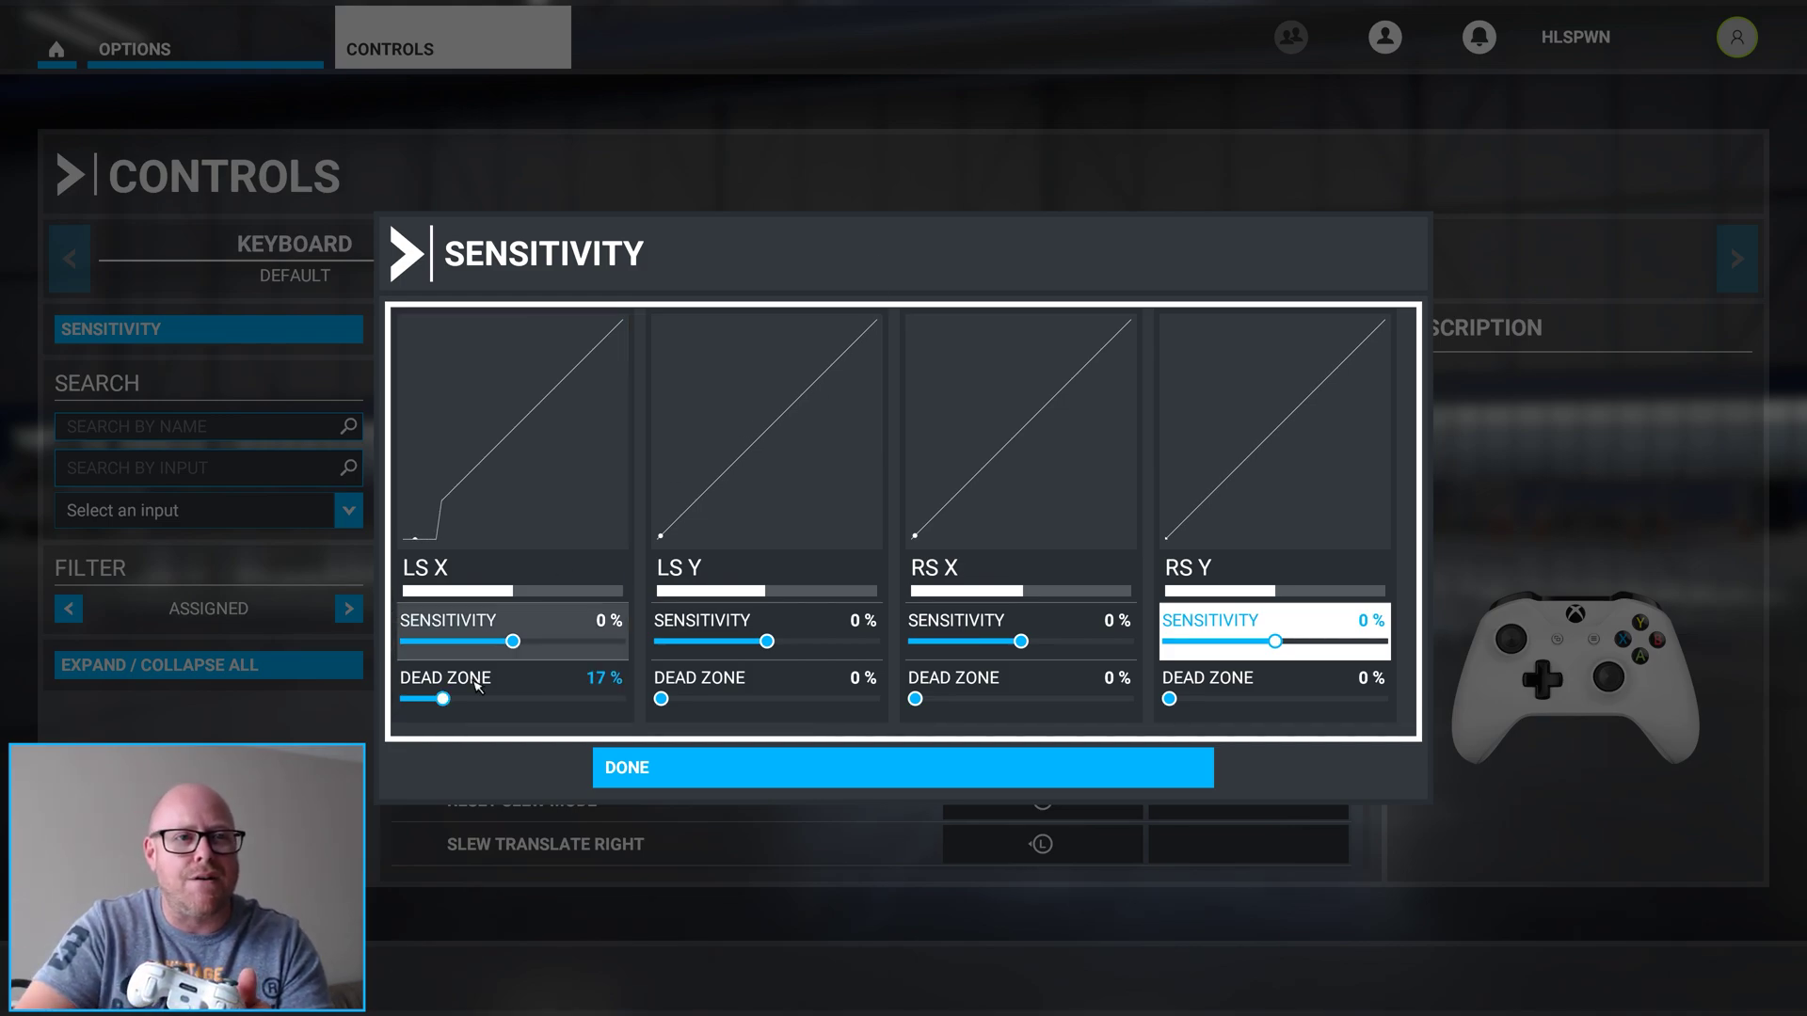
{"action": "left_click", "coordinate": [446, 699]}
{"action": "left_click", "coordinate": [447, 700]}
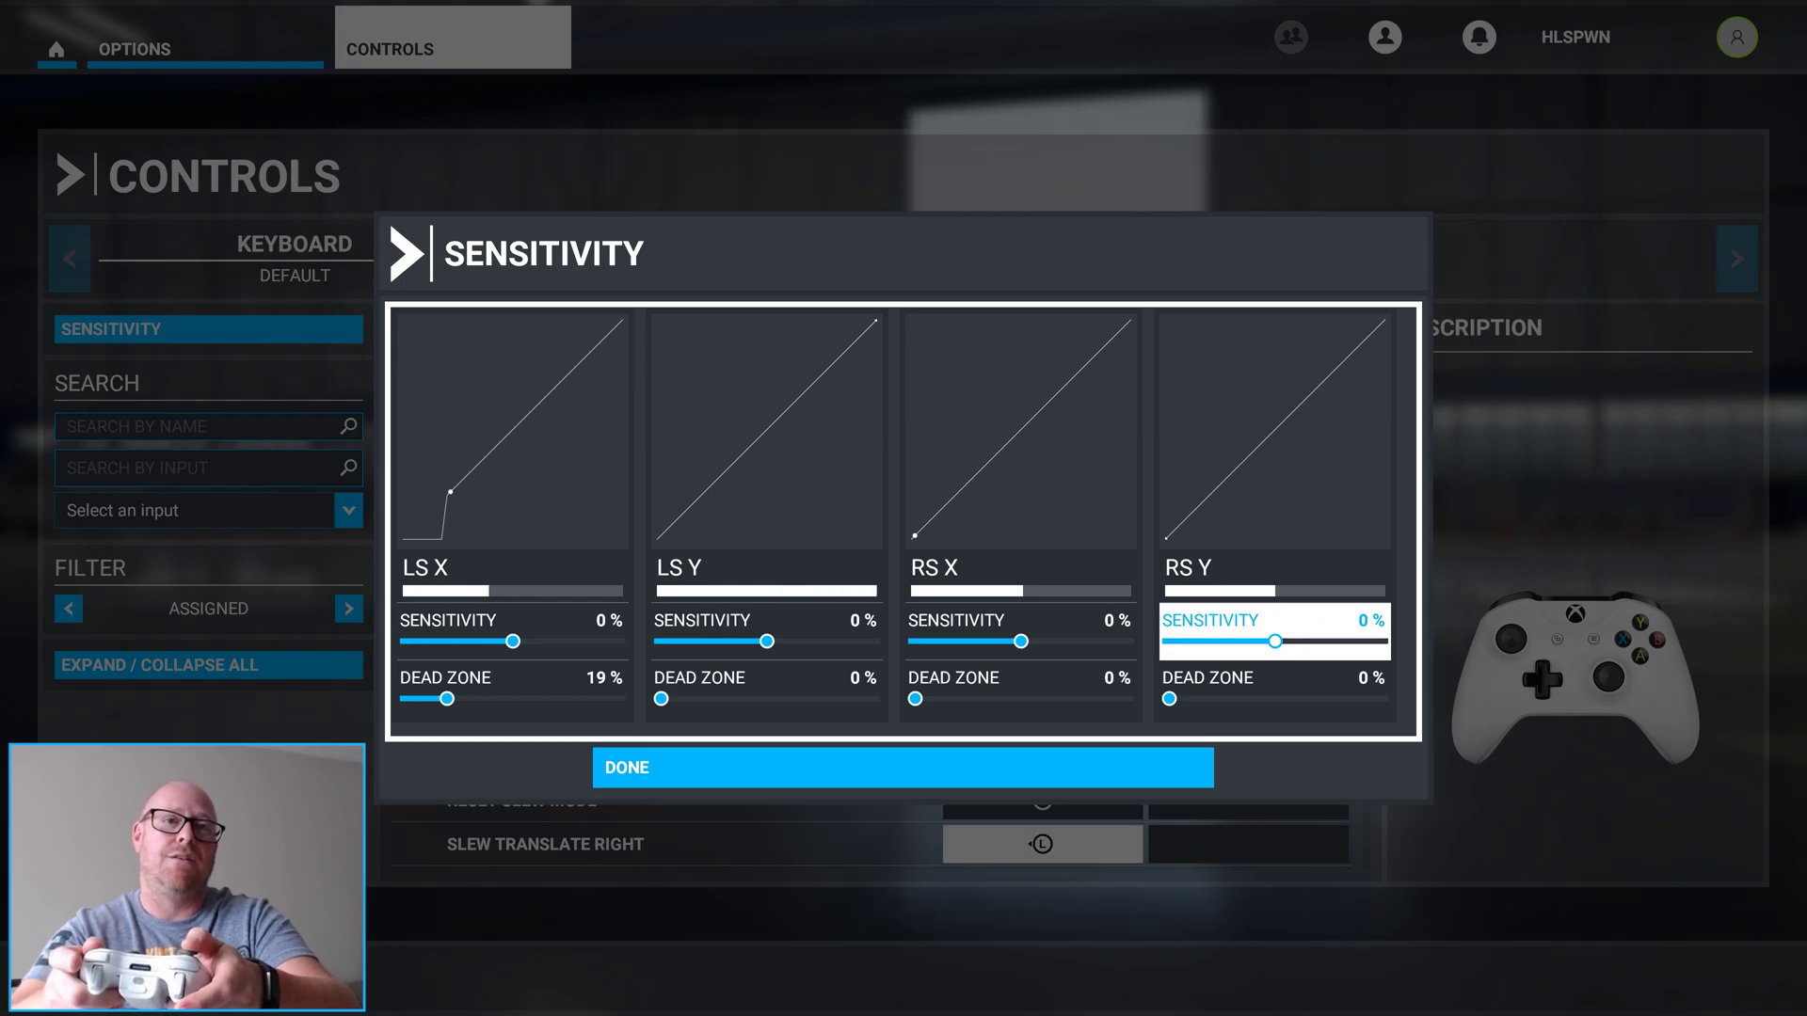
- Start dragging the LS Y dead zone slider upward
{"action": "key", "text": "Down"}
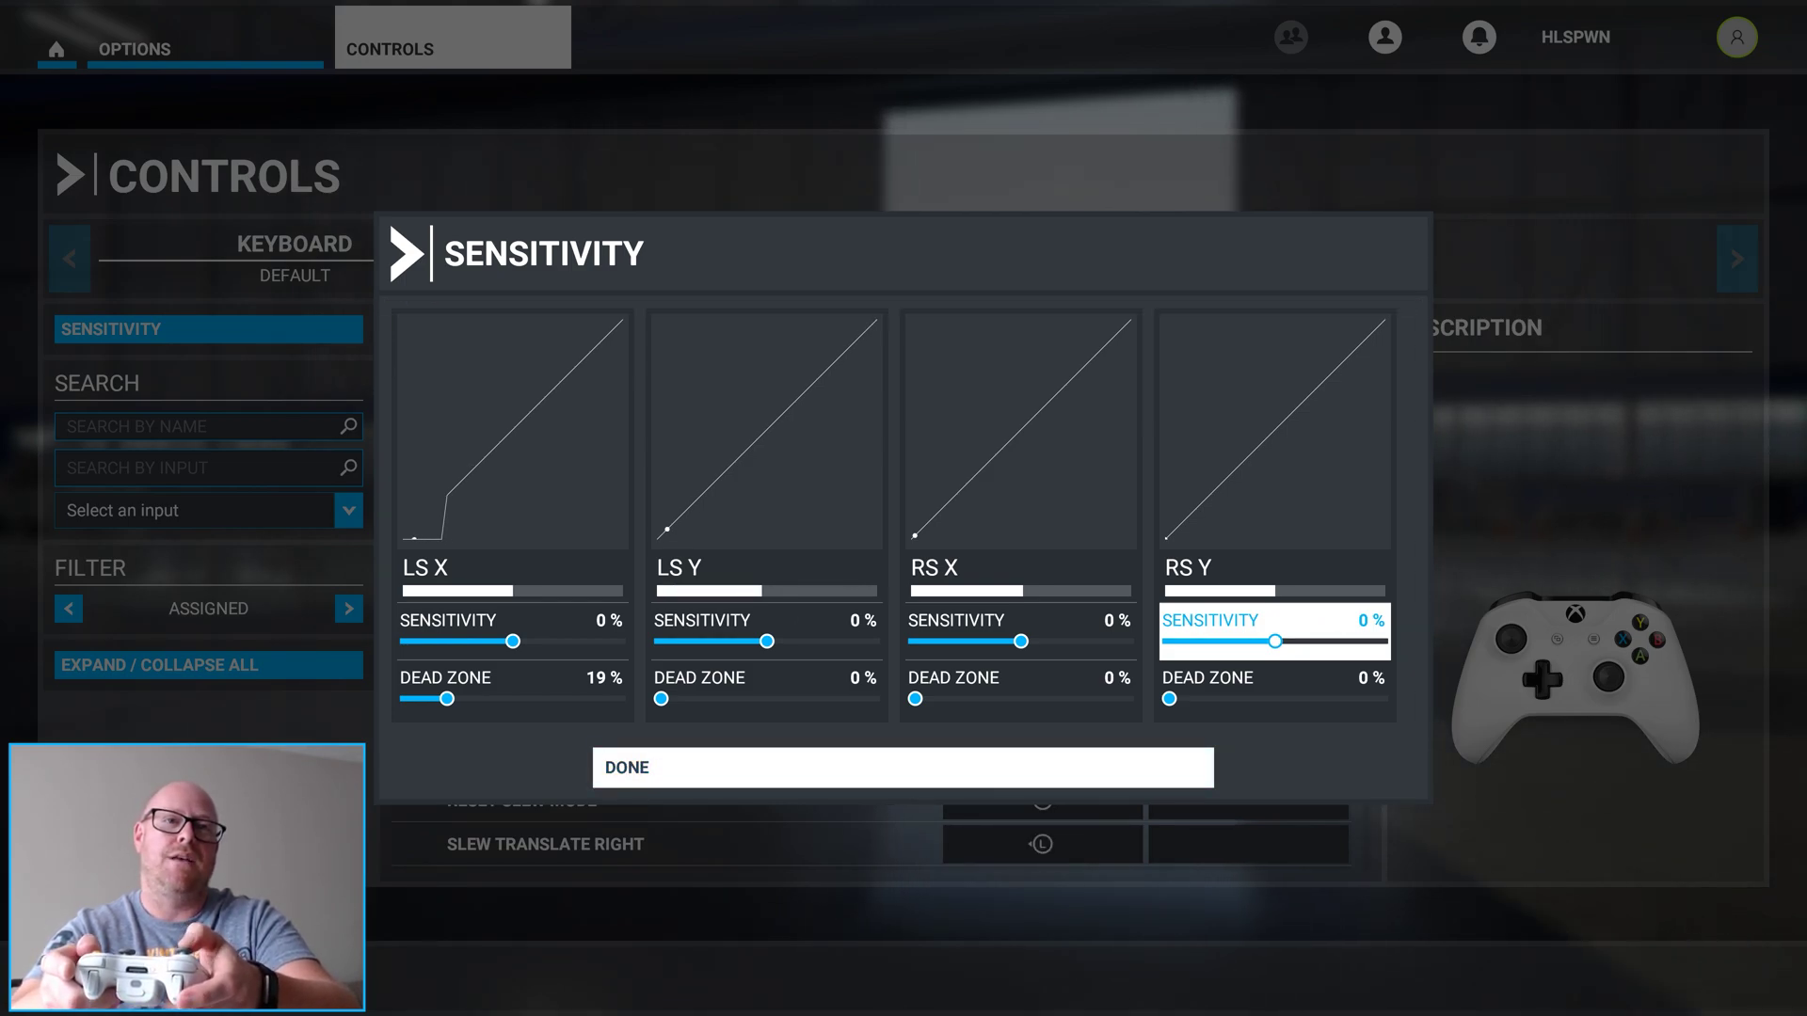
{"action": "key", "text": "Up"}
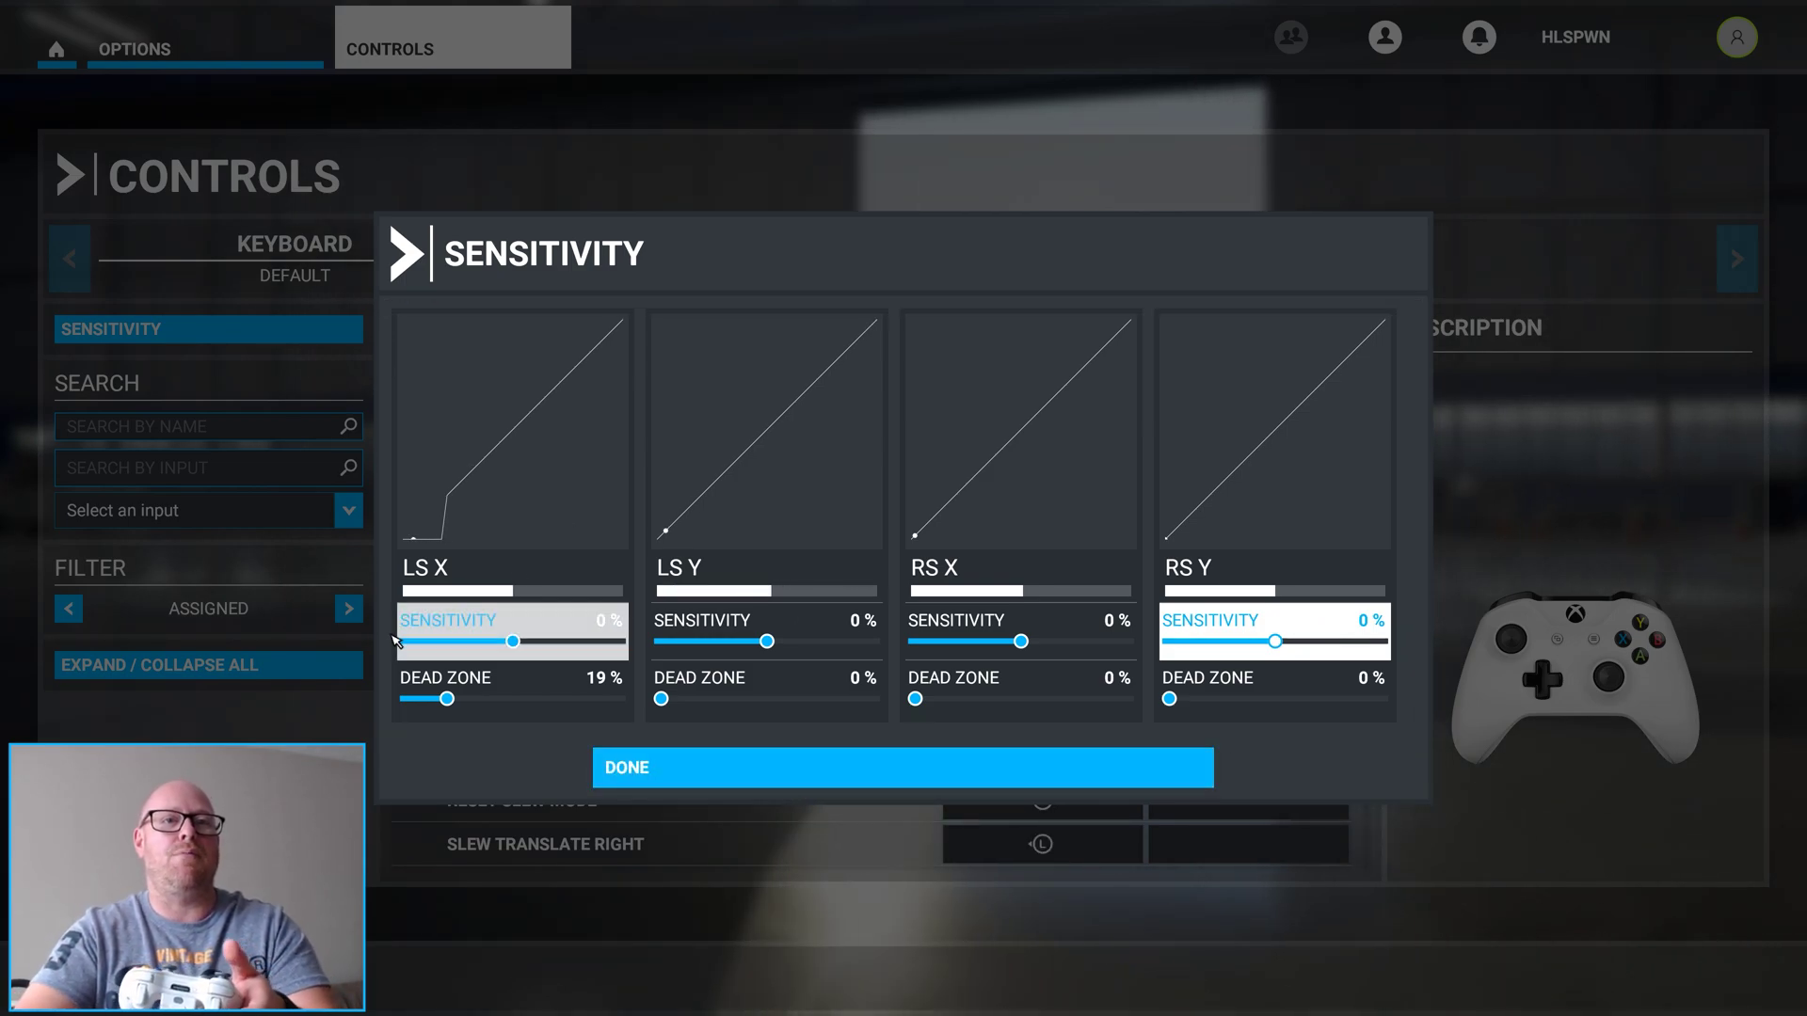
{"action": "left_click_drag", "start_coordinate": [661, 699], "coordinate": [702, 701]}
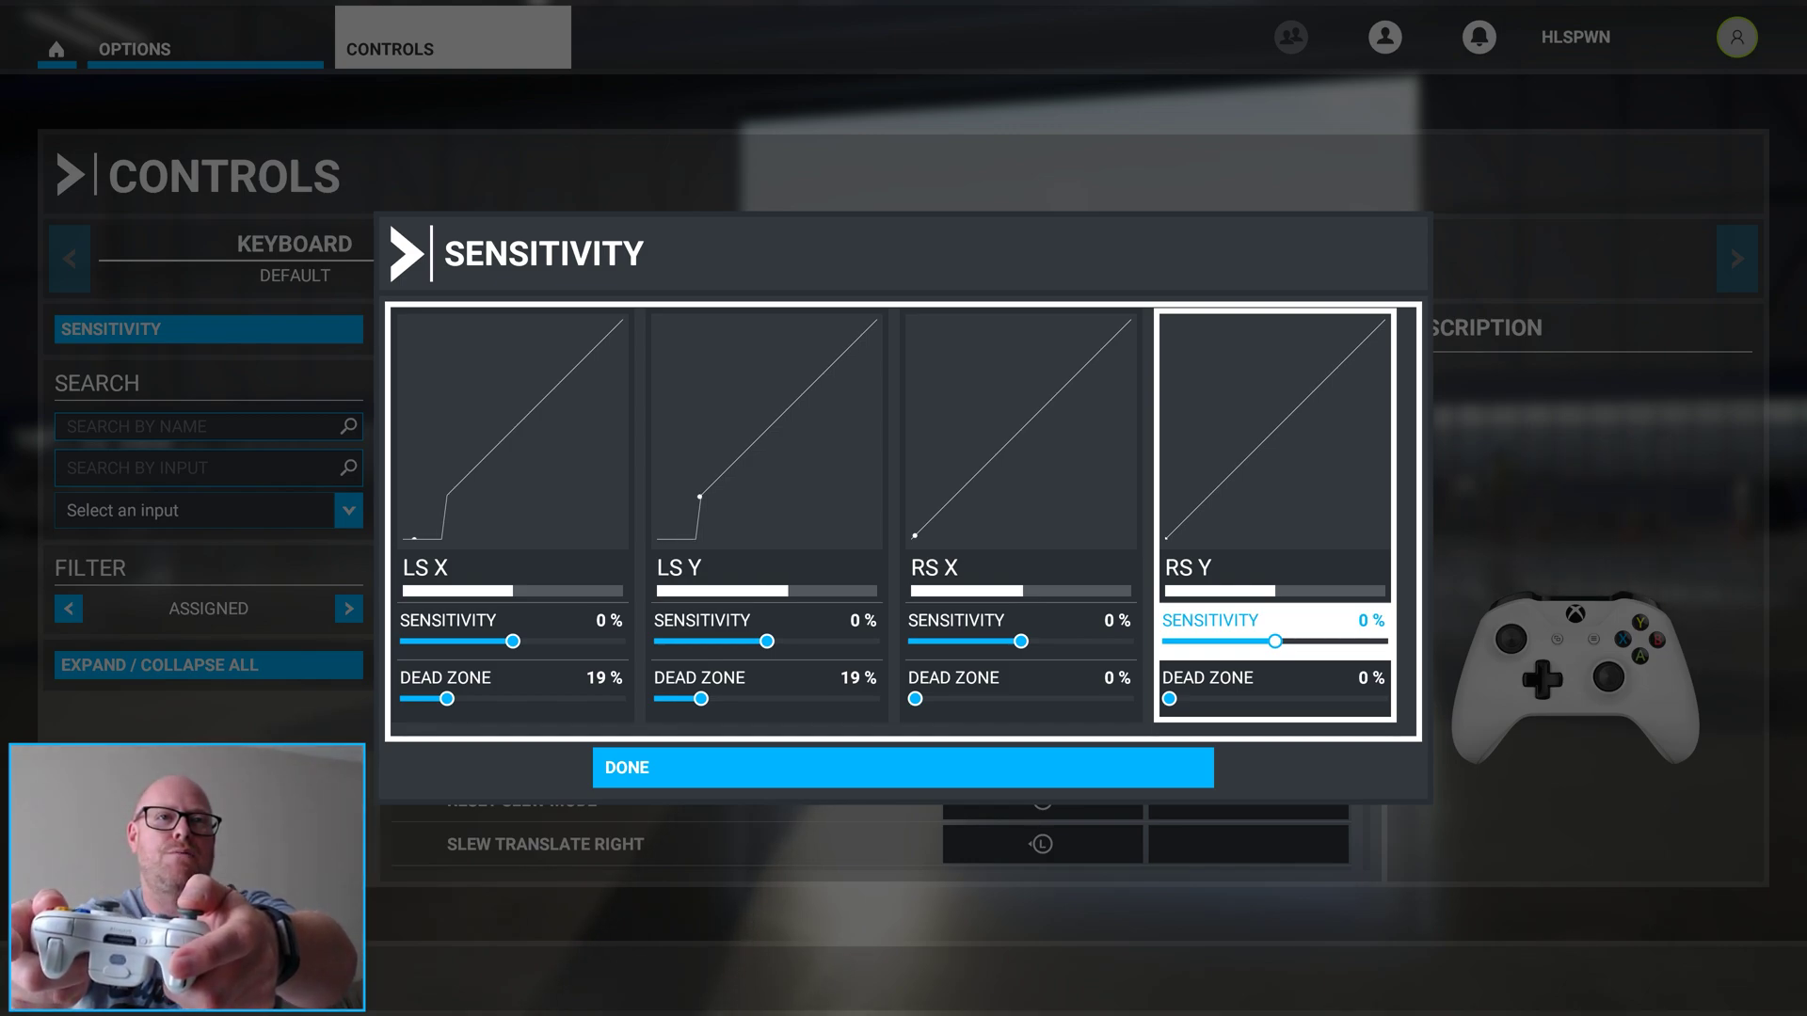
- Bring the LS Y dead zone to 19%, leaving RS X and RS Y at 0%
{"action": "key", "text": "Down"}
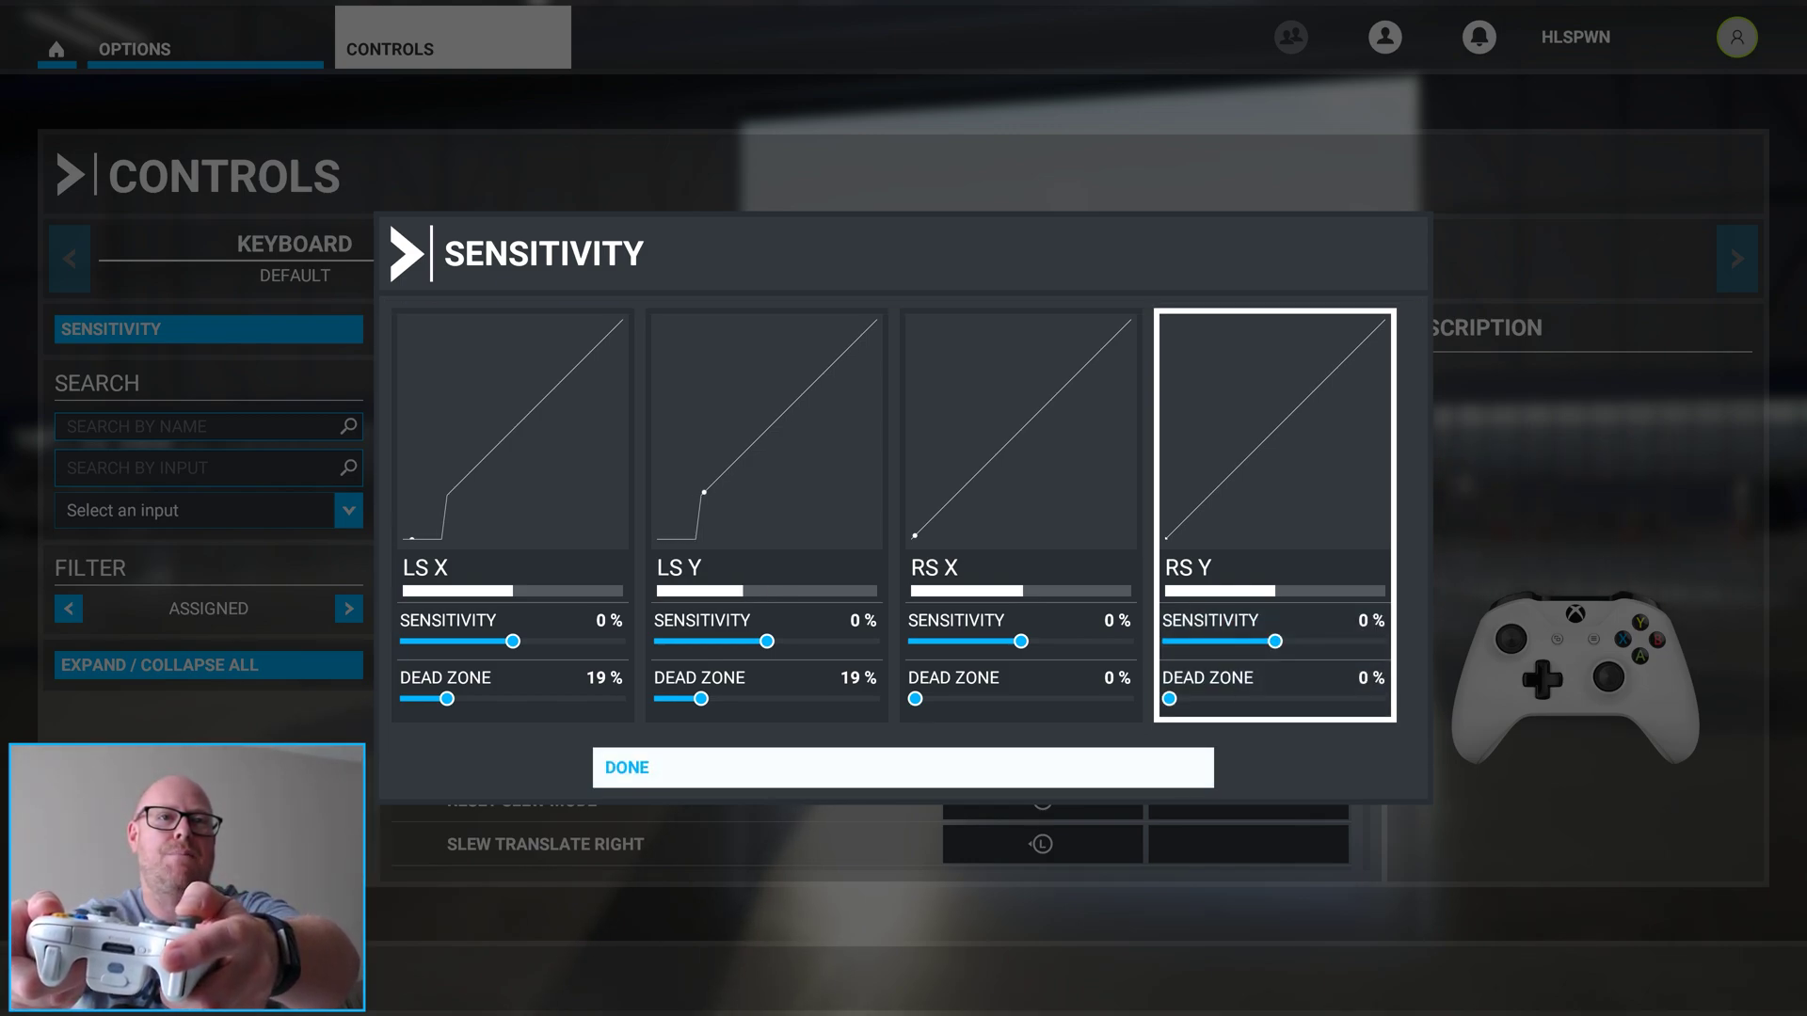
{"action": "key", "text": "Up"}
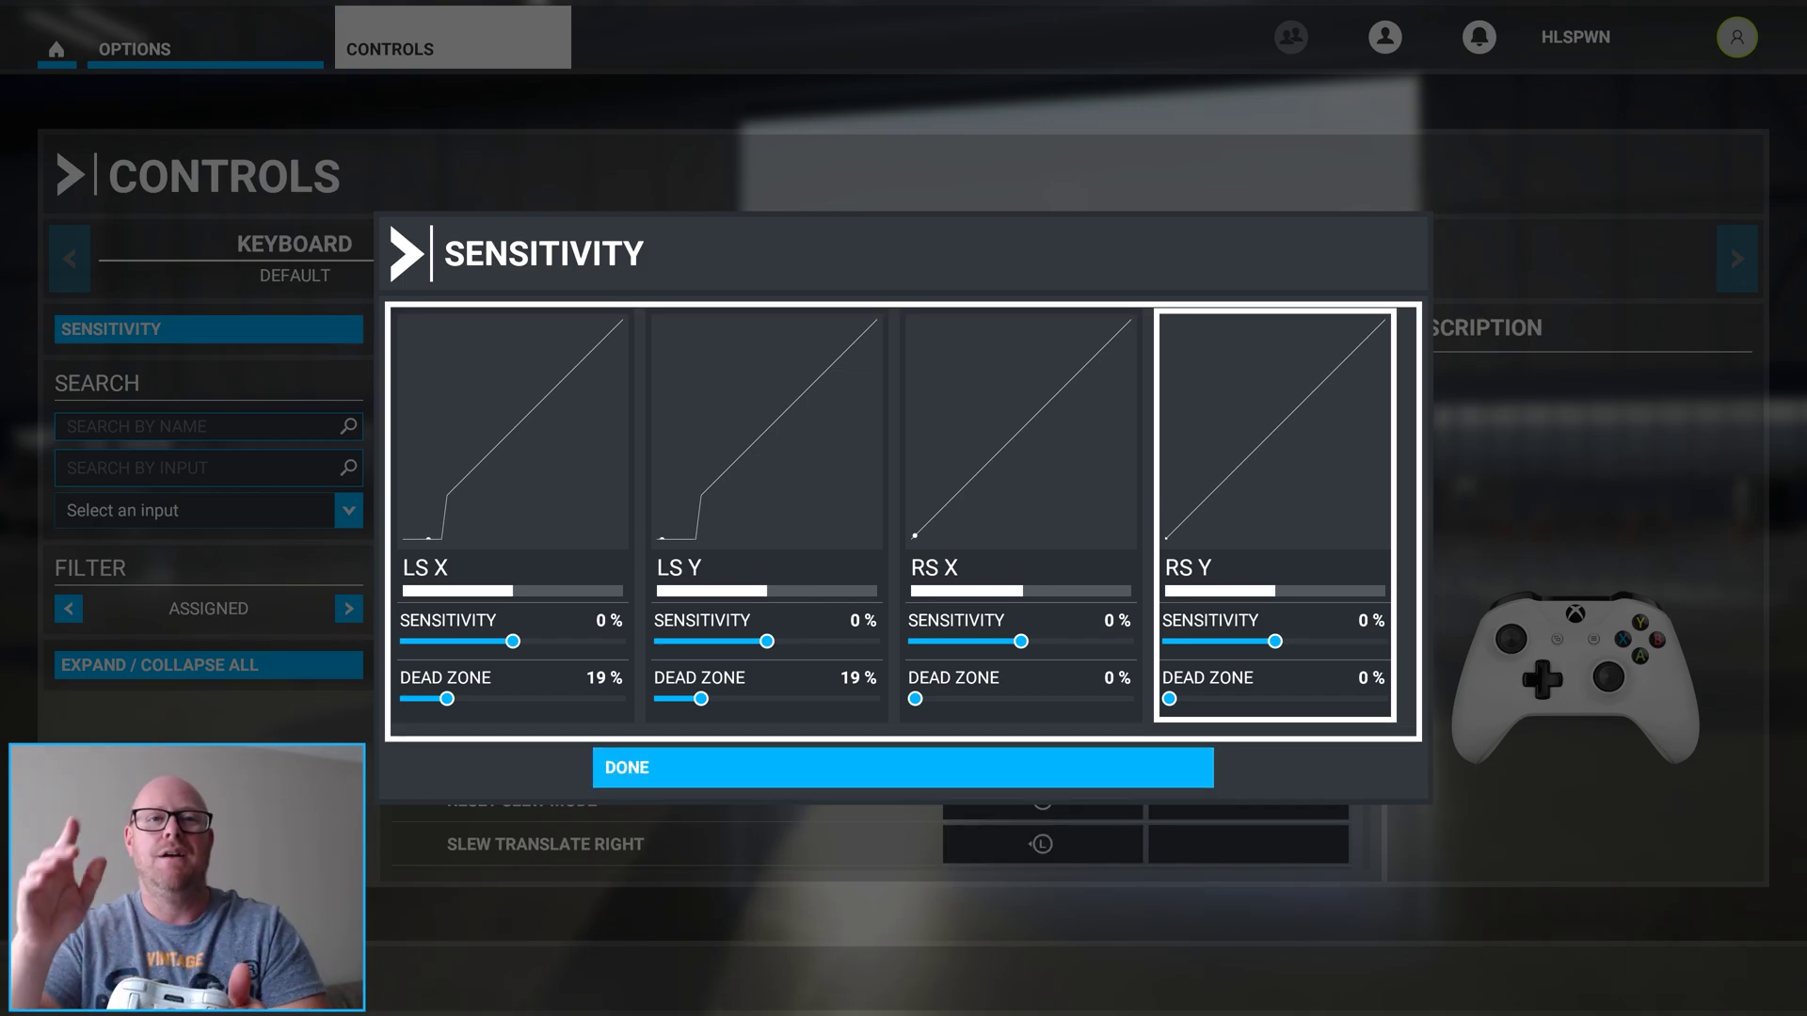
- Accept the 19% dead zones, apply and save them, and return to Options
{"action": "left_click", "coordinate": [647, 777]}
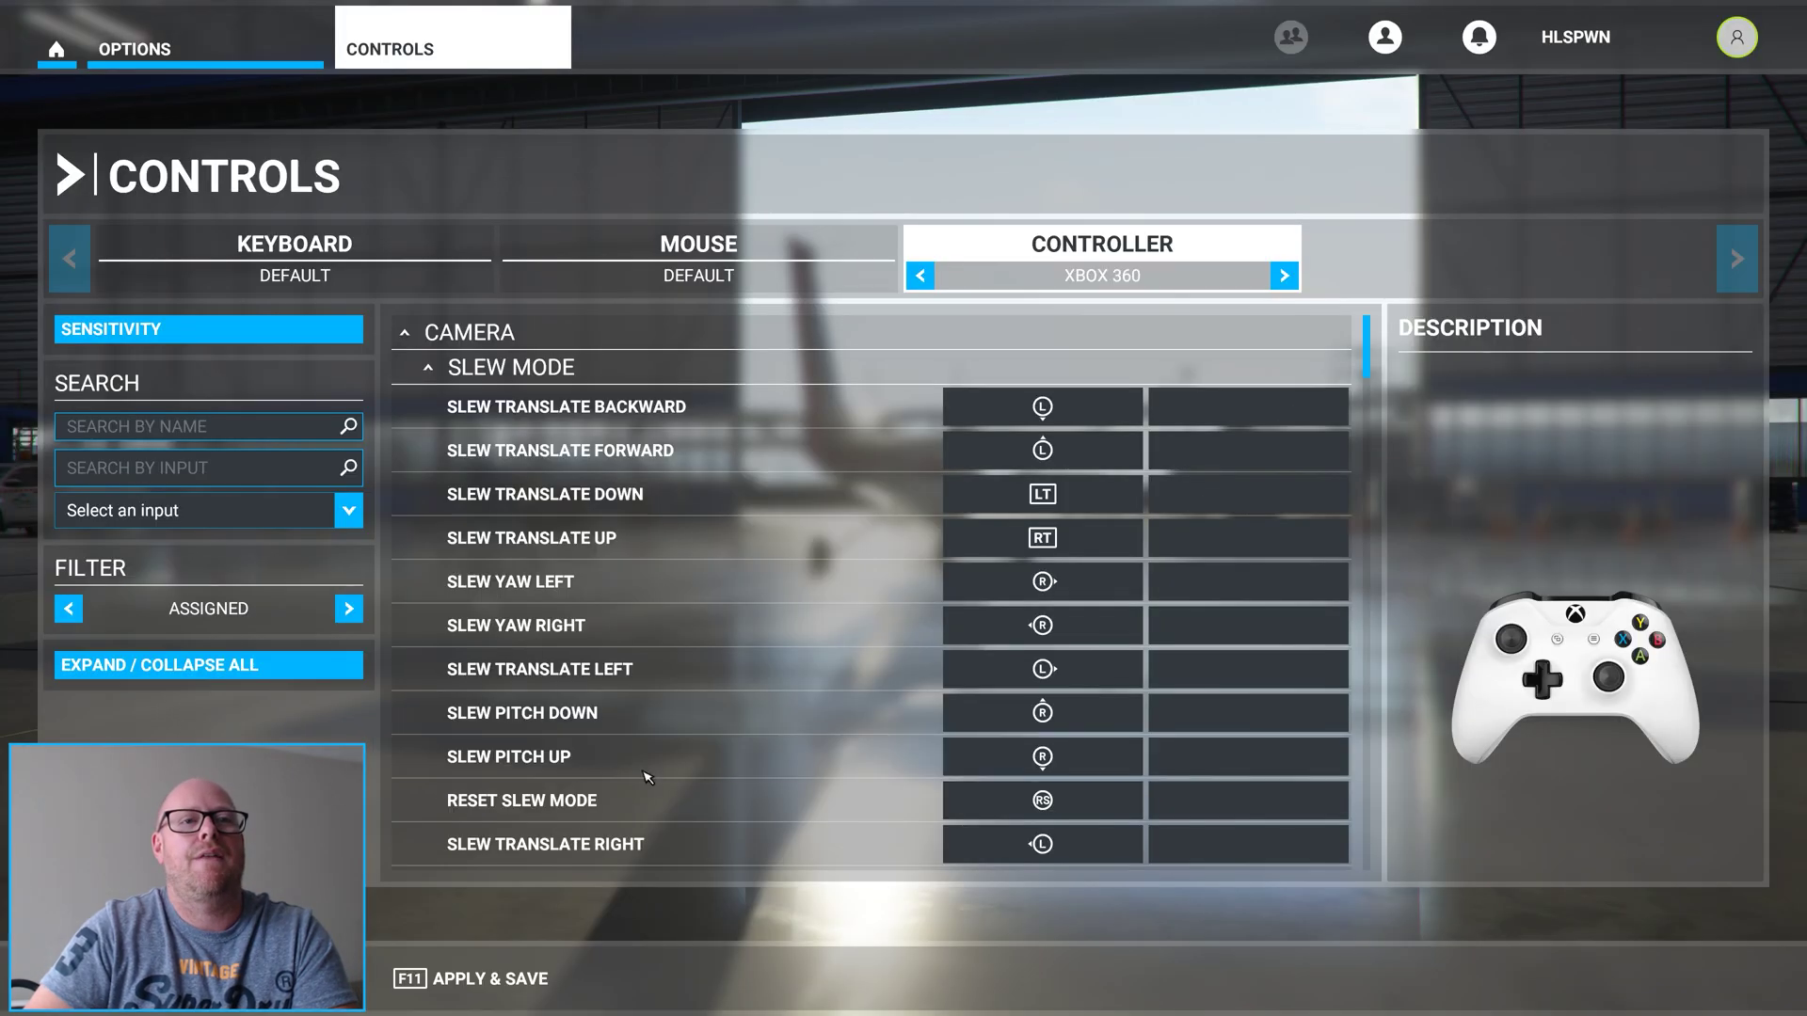
{"action": "left_click", "coordinate": [476, 984]}
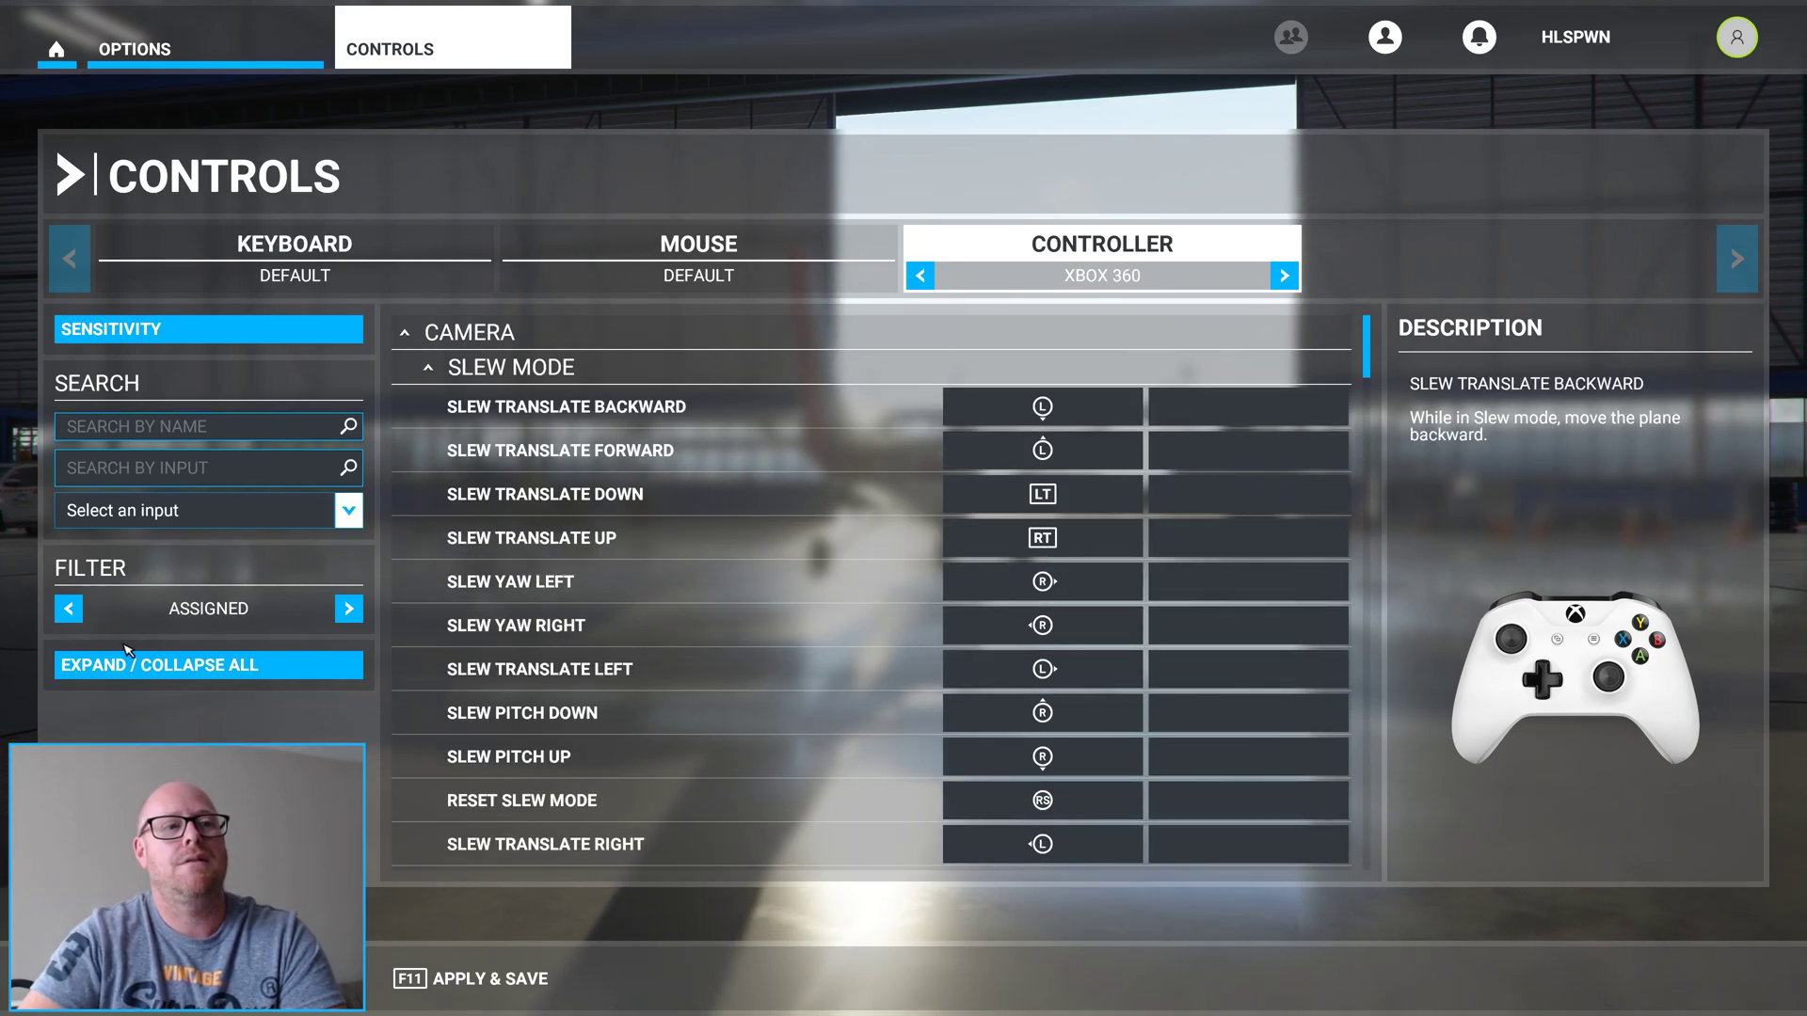
{"action": "key", "text": "Escape"}
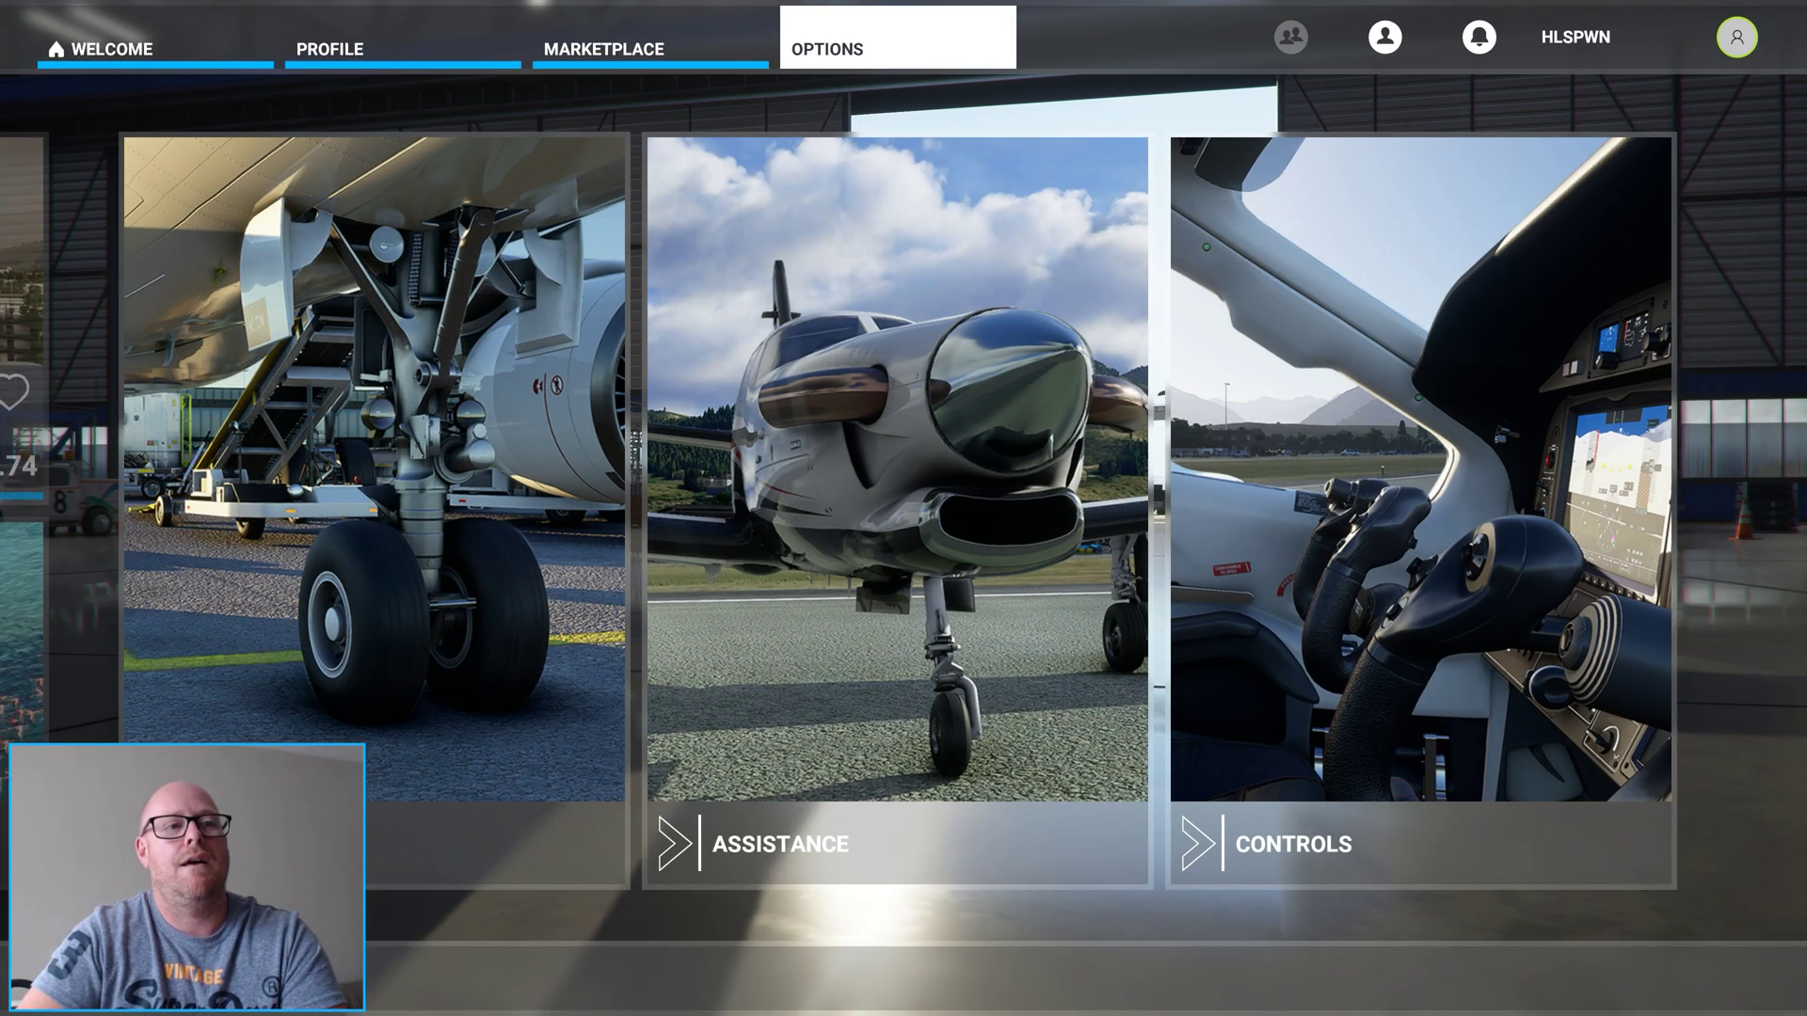
- Open the world map from the Welcome page and zoom in on London
{"action": "left_click", "coordinate": [131, 60]}
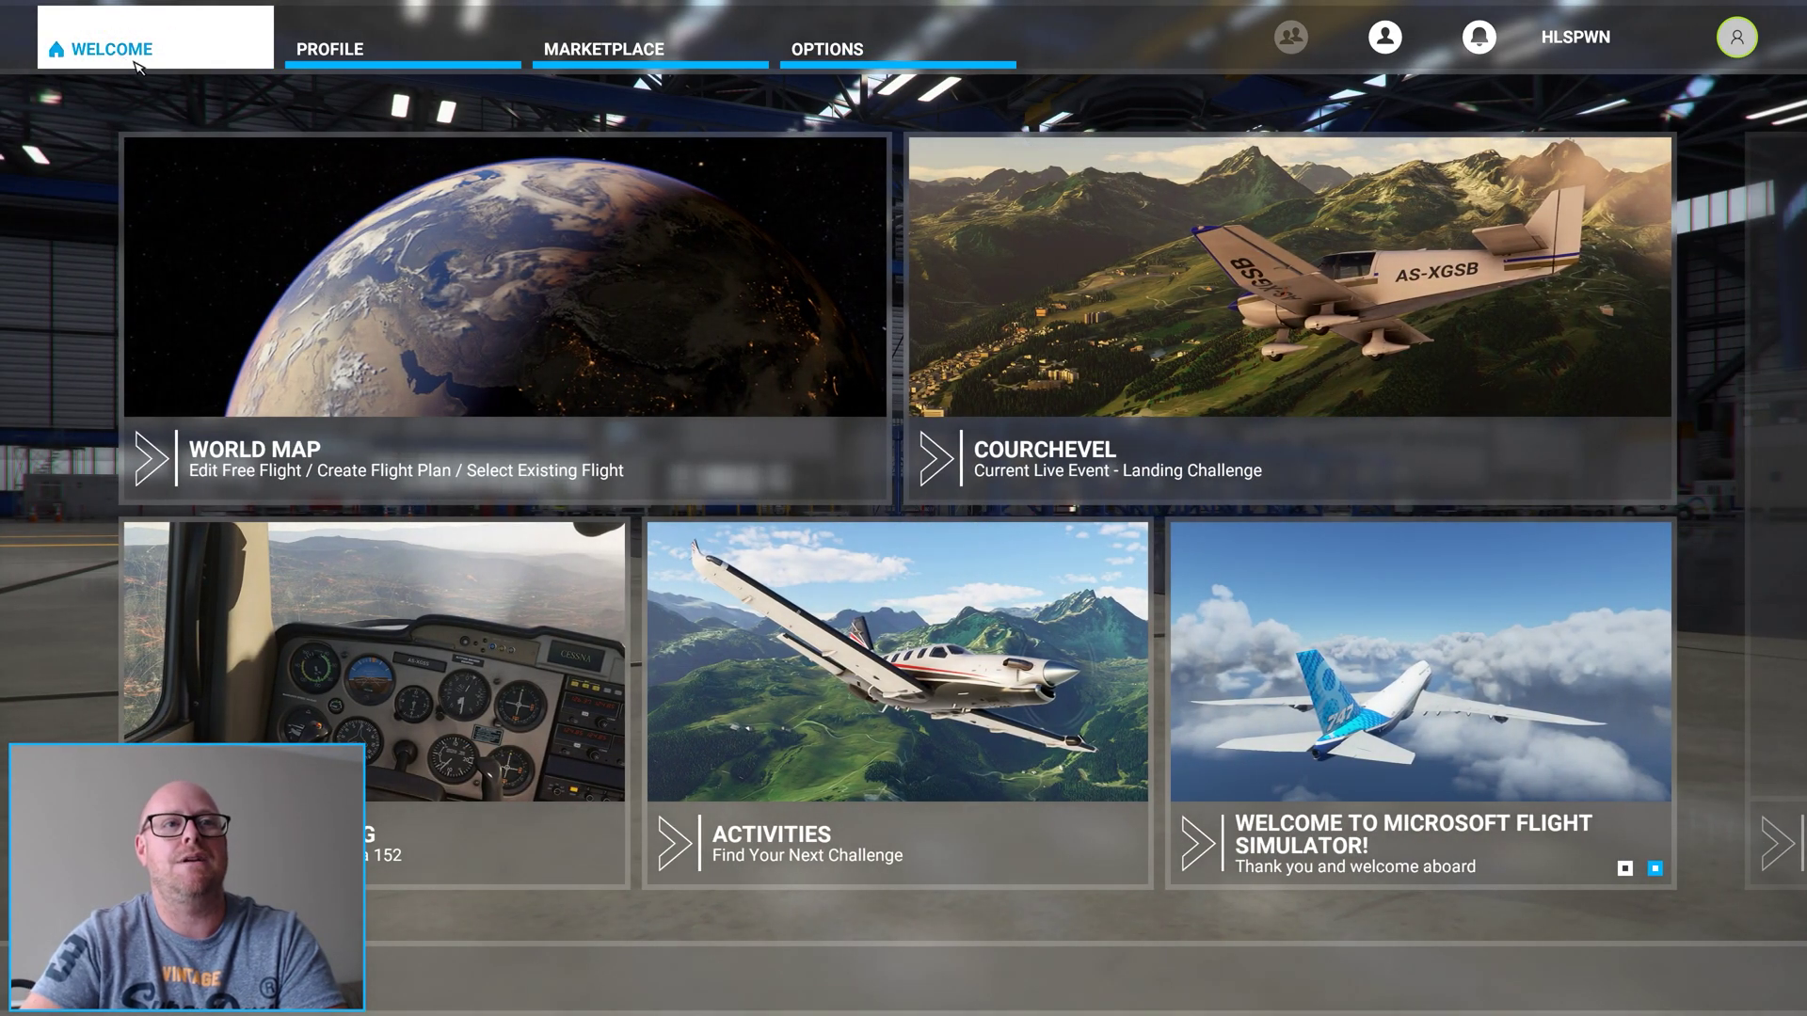
{"action": "left_click", "coordinate": [629, 274]}
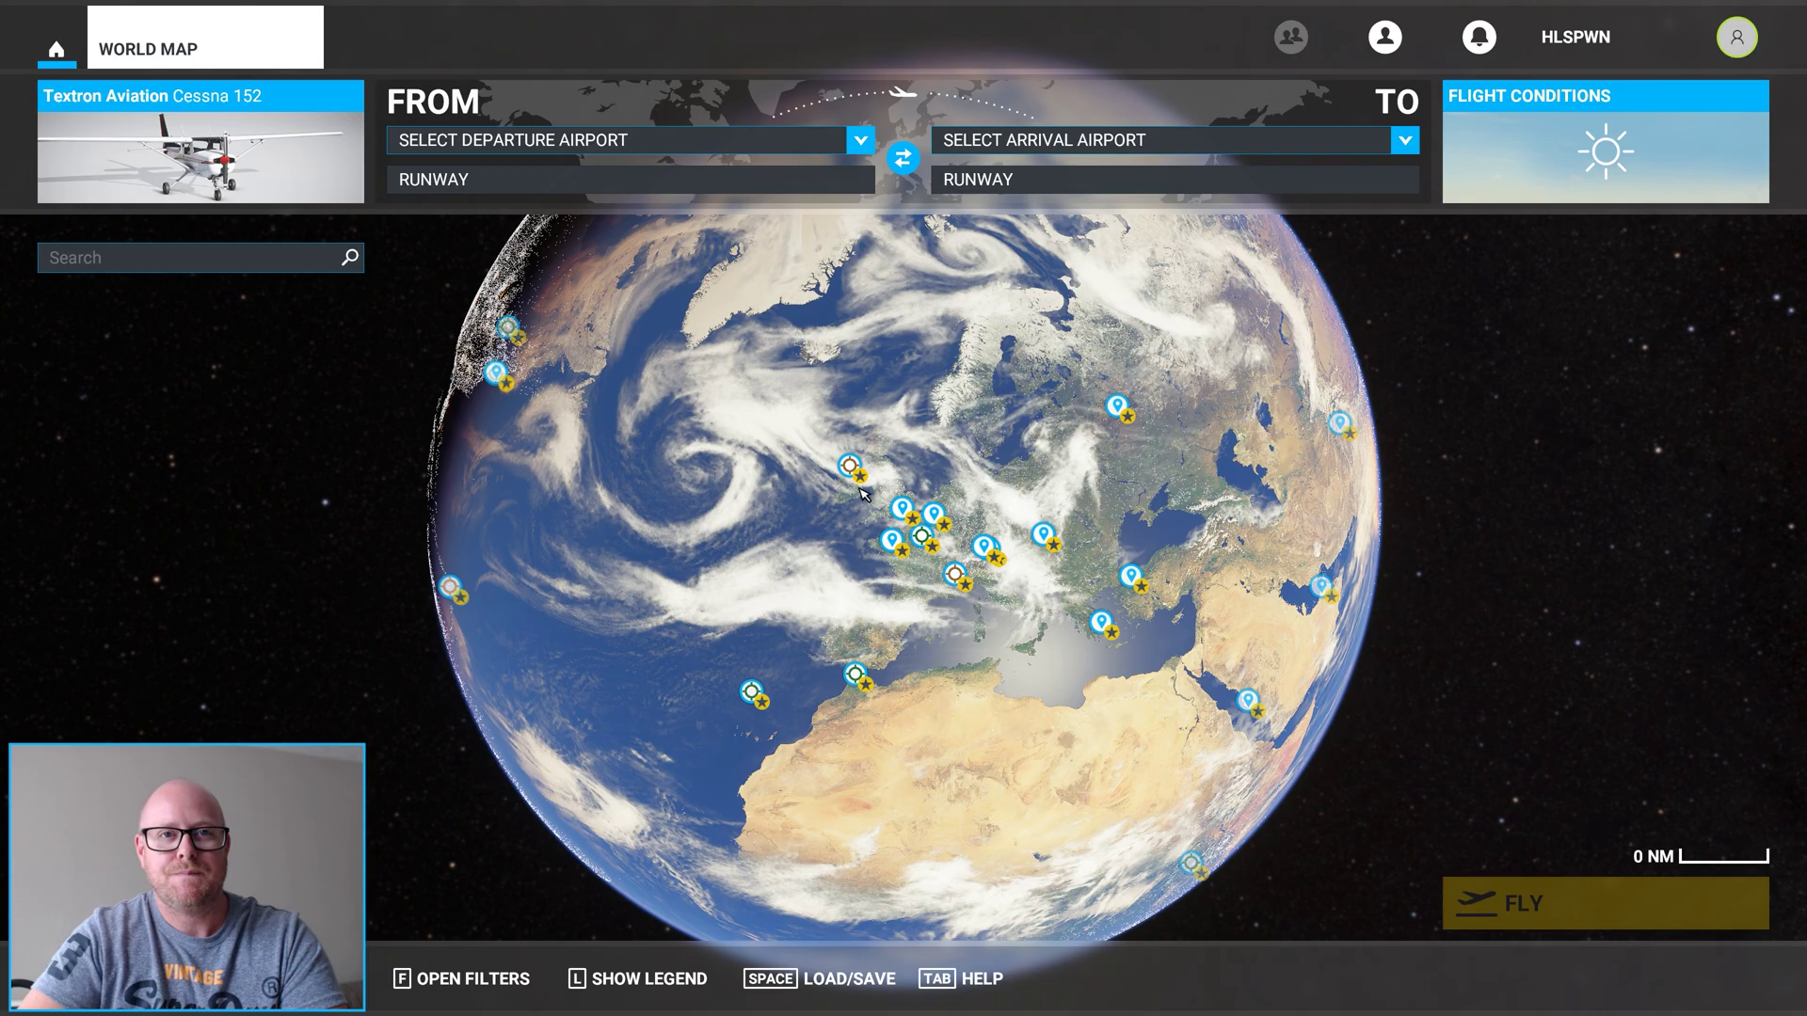
{"action": "scroll", "coordinate": [894, 501], "scroll_direction": "up", "scroll_amount": 3}
{"action": "scroll", "coordinate": [894, 500], "scroll_direction": "up", "scroll_amount": 5}
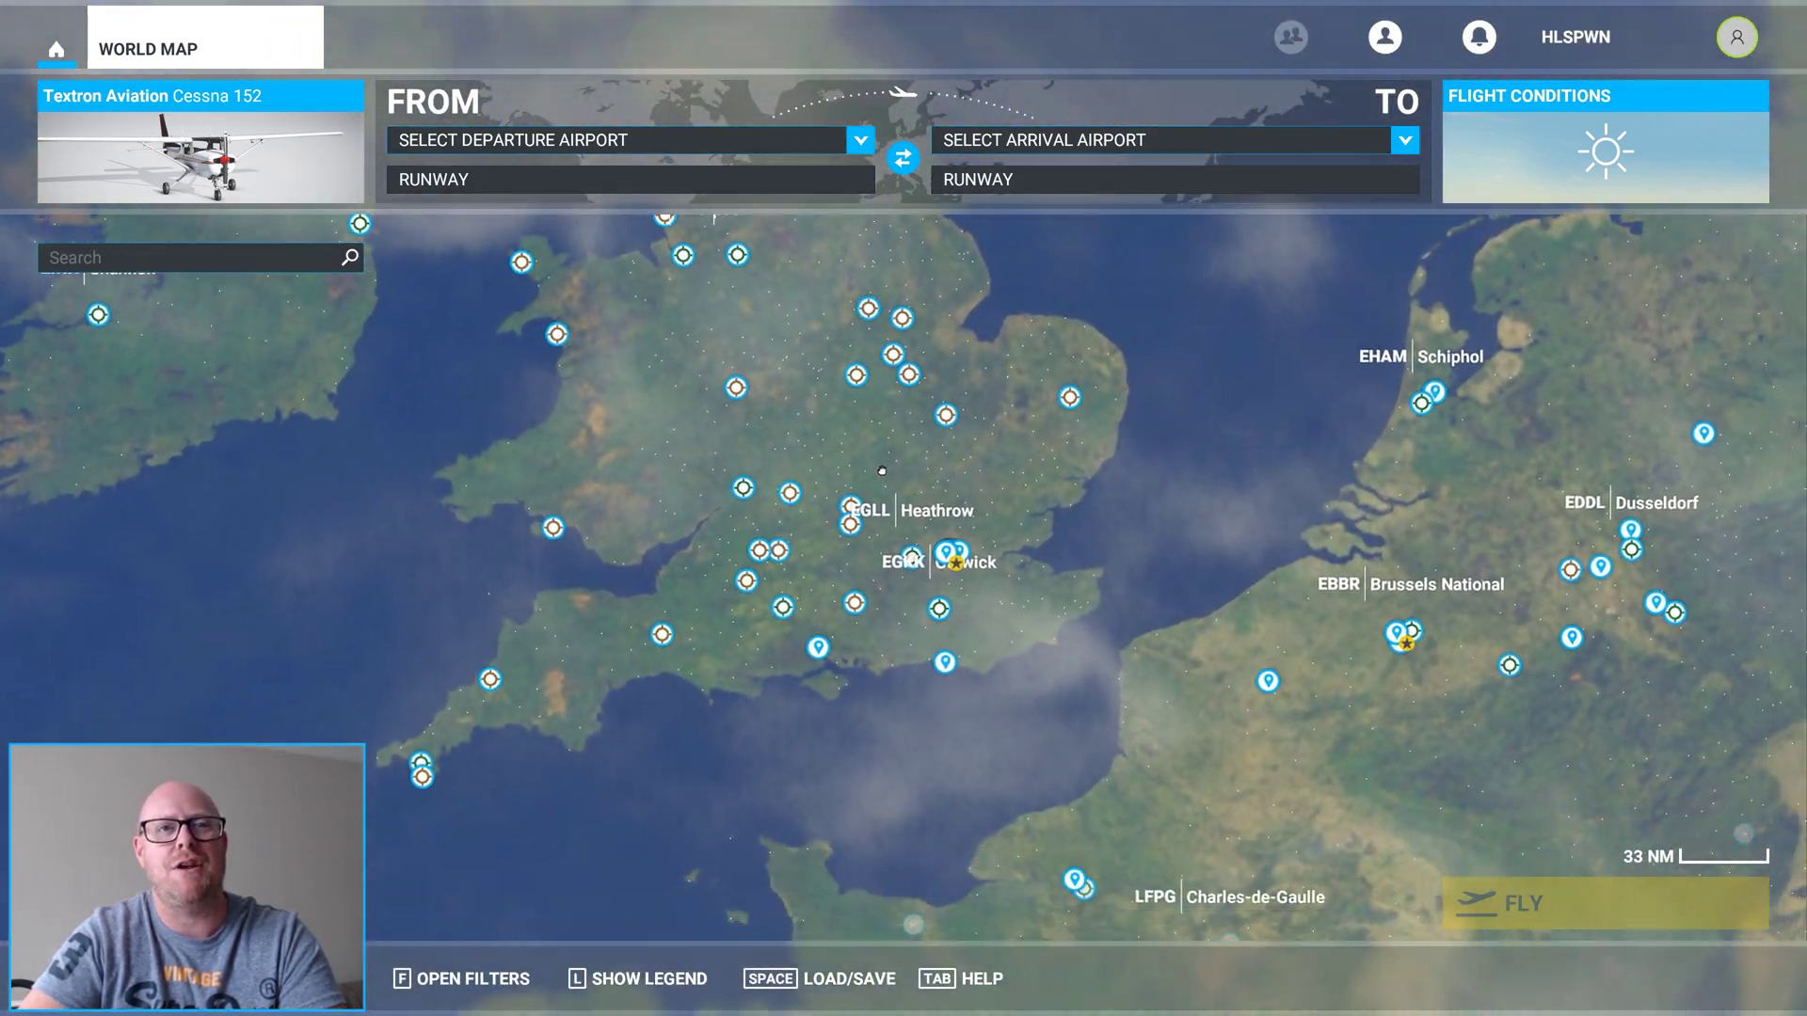
{"action": "left_click_drag", "start_coordinate": [882, 471], "coordinate": [639, 291]}
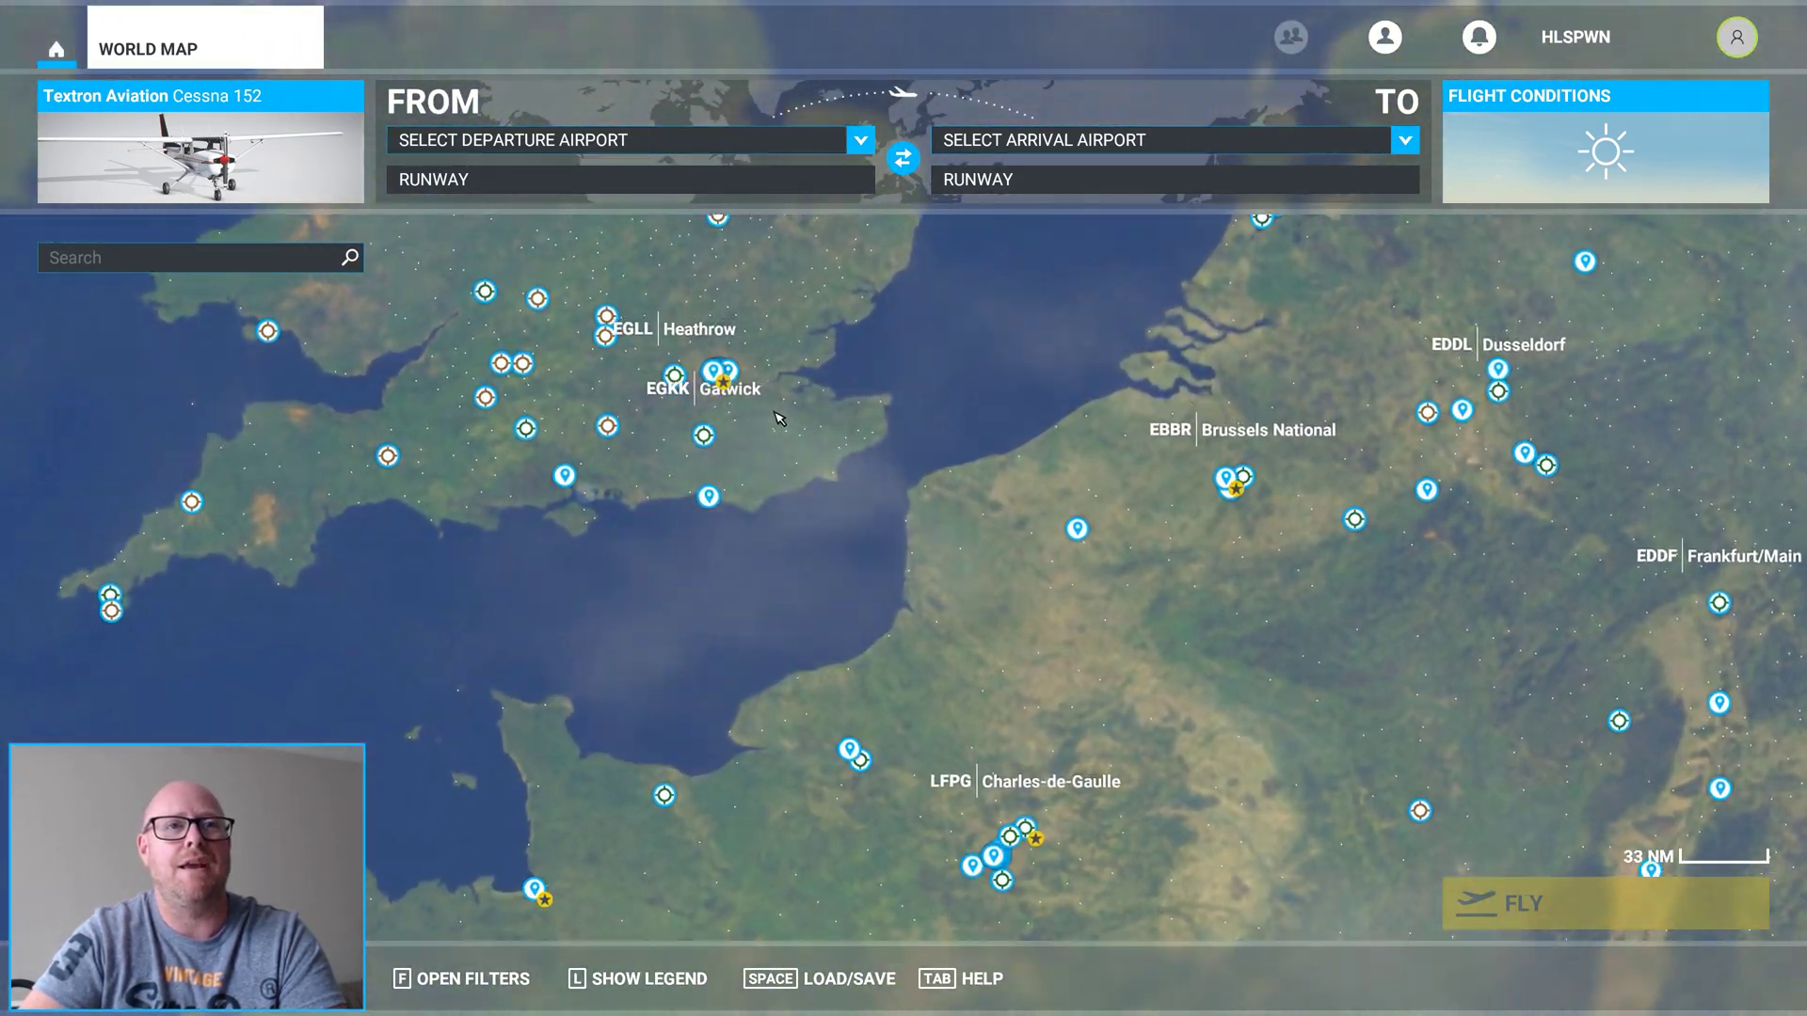
{"action": "scroll", "coordinate": [741, 403], "scroll_direction": "up", "scroll_amount": 1}
{"action": "scroll", "coordinate": [742, 403], "scroll_direction": "up", "scroll_amount": 3}
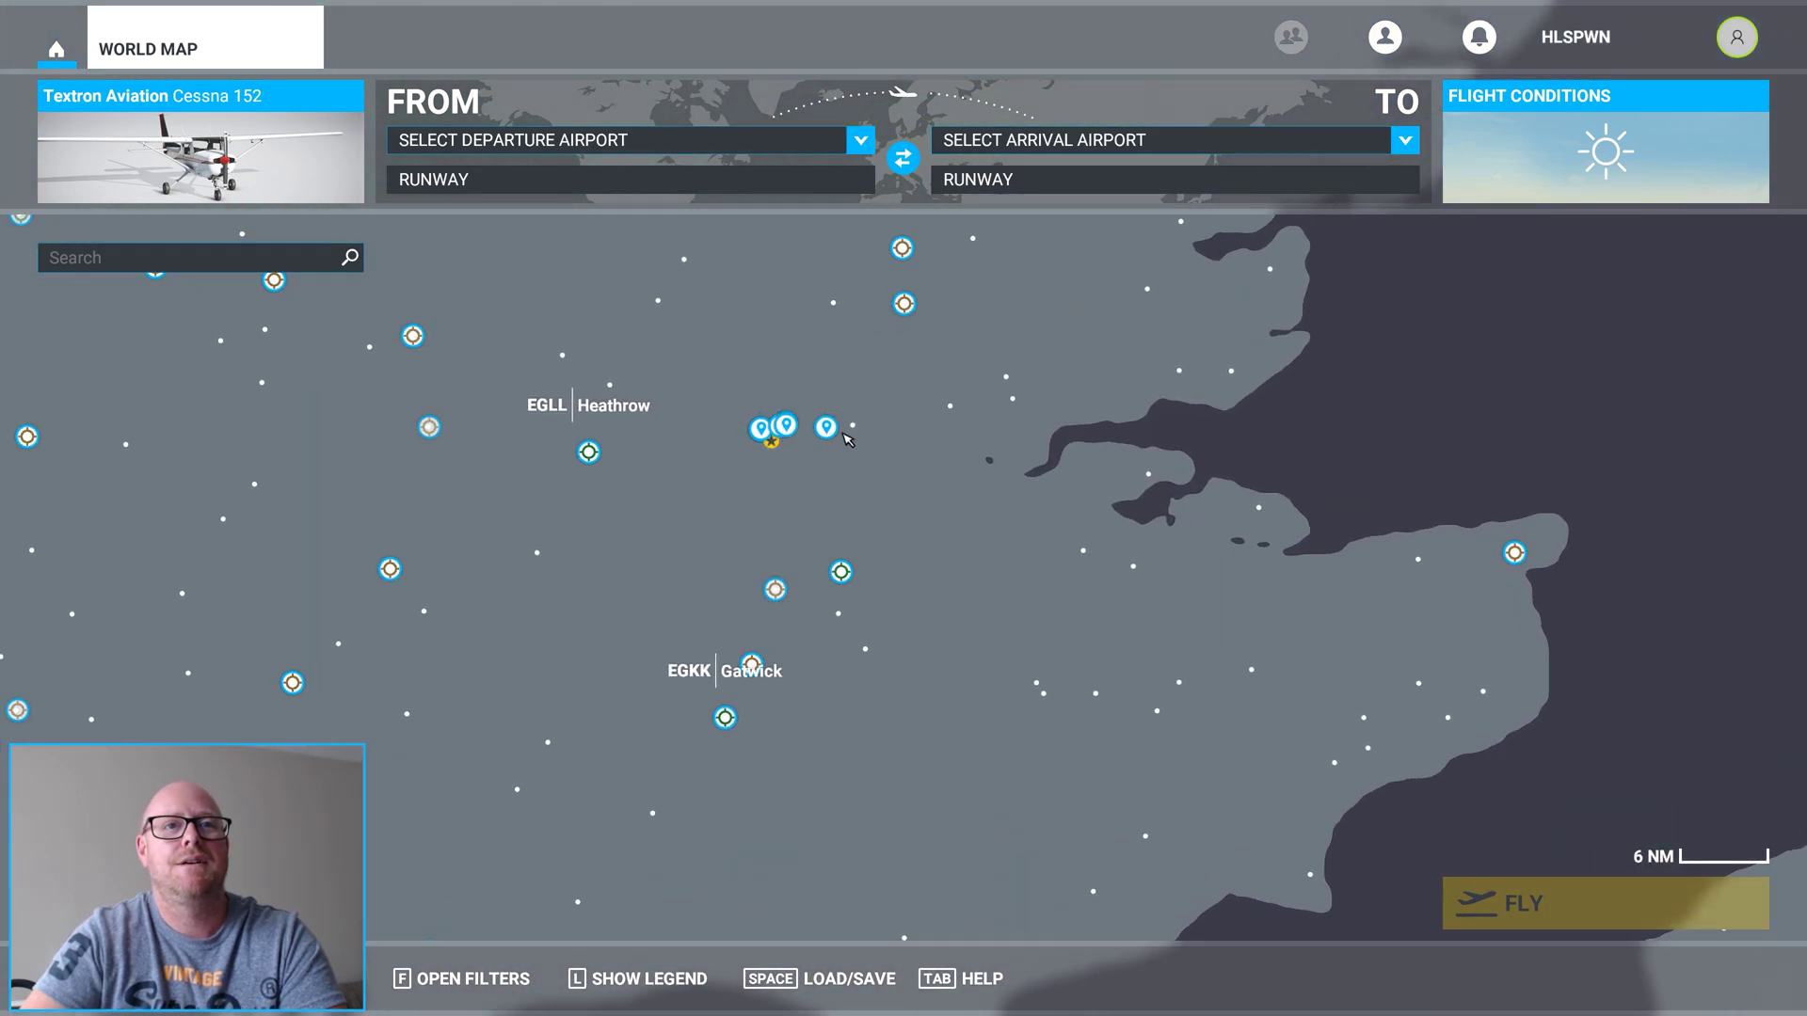
{"action": "scroll", "coordinate": [896, 454], "scroll_direction": "up", "scroll_amount": 3}
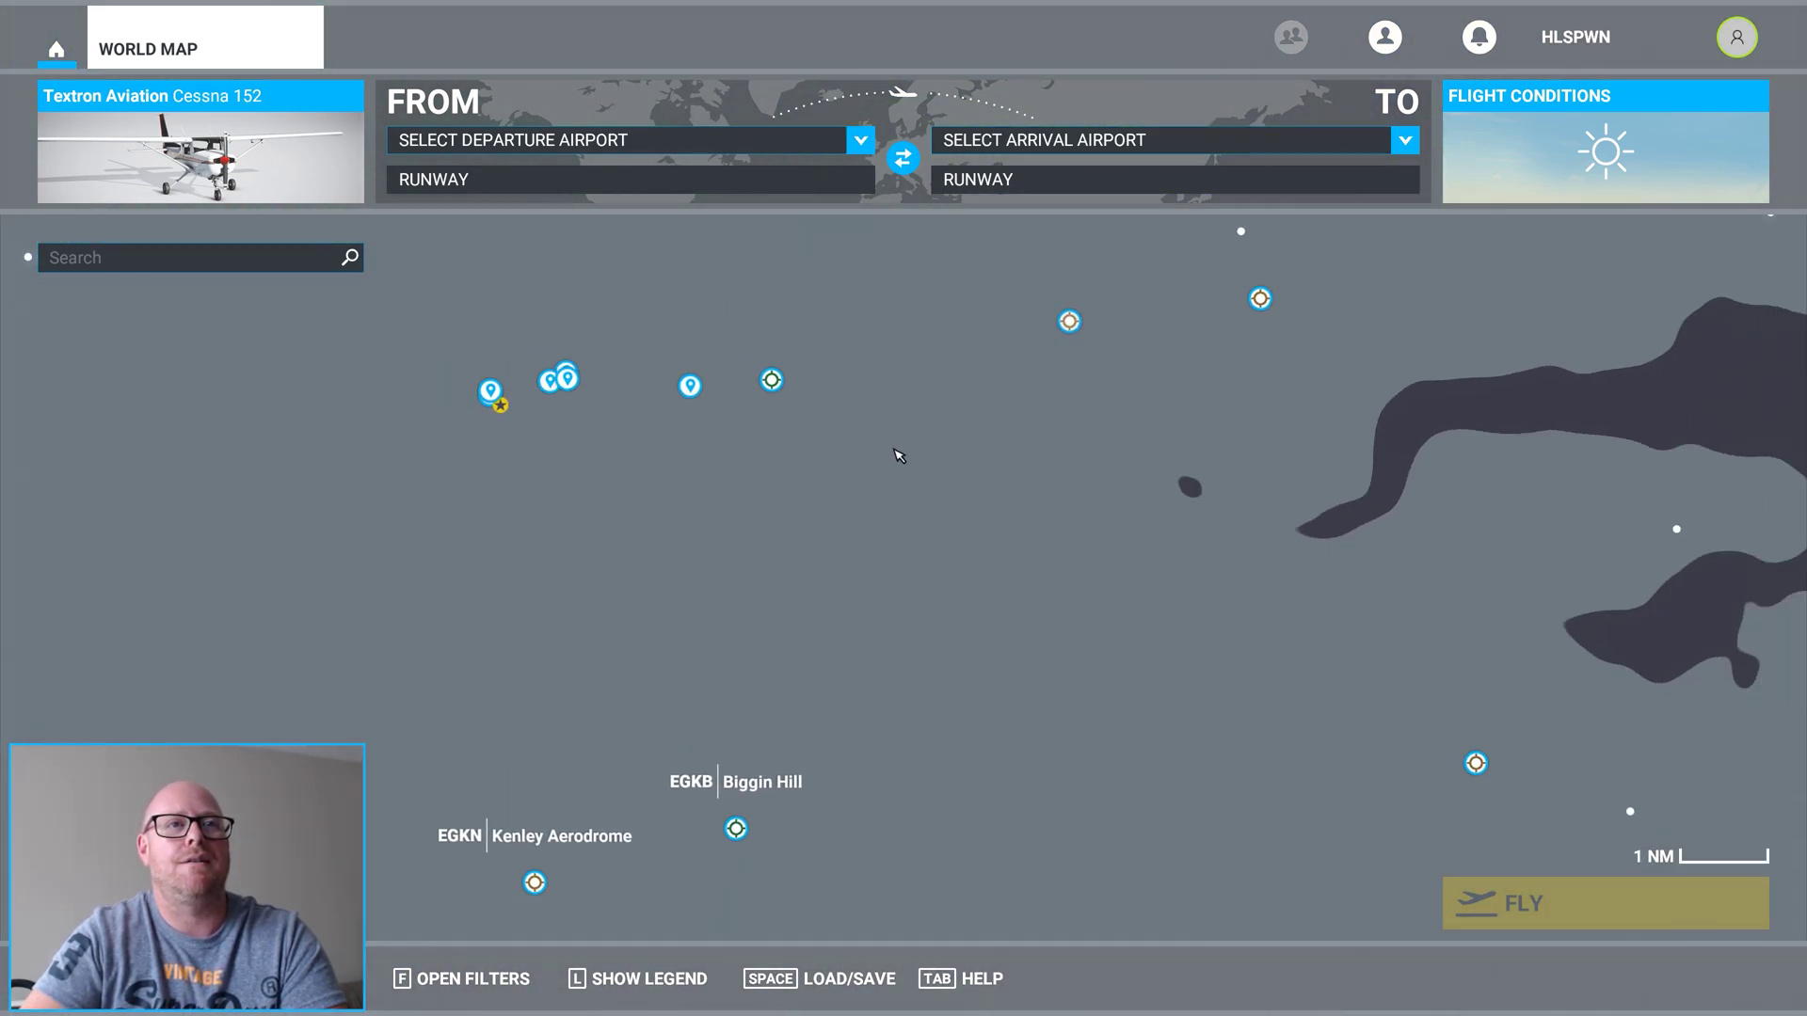
{"action": "scroll", "coordinate": [832, 426], "scroll_direction": "down", "scroll_amount": 1}
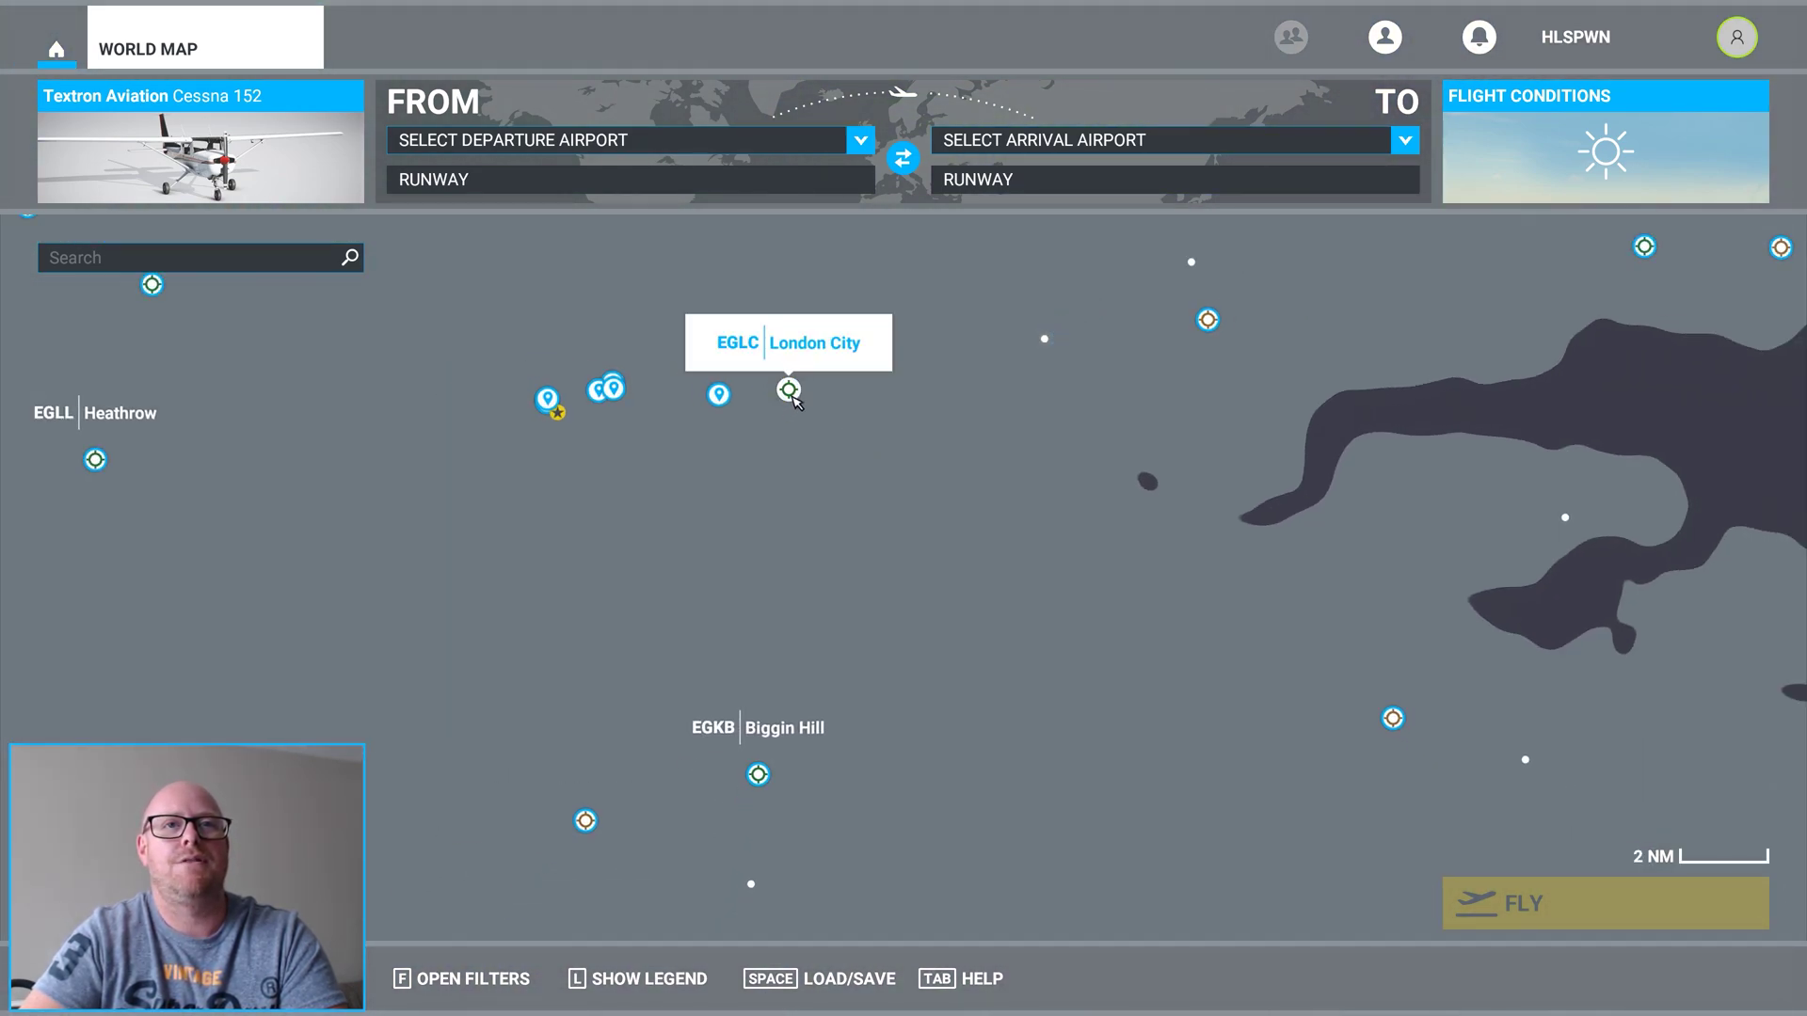
- Make The O2 the departure point and launch the Cessna 152 flight
{"action": "left_click", "coordinate": [722, 399]}
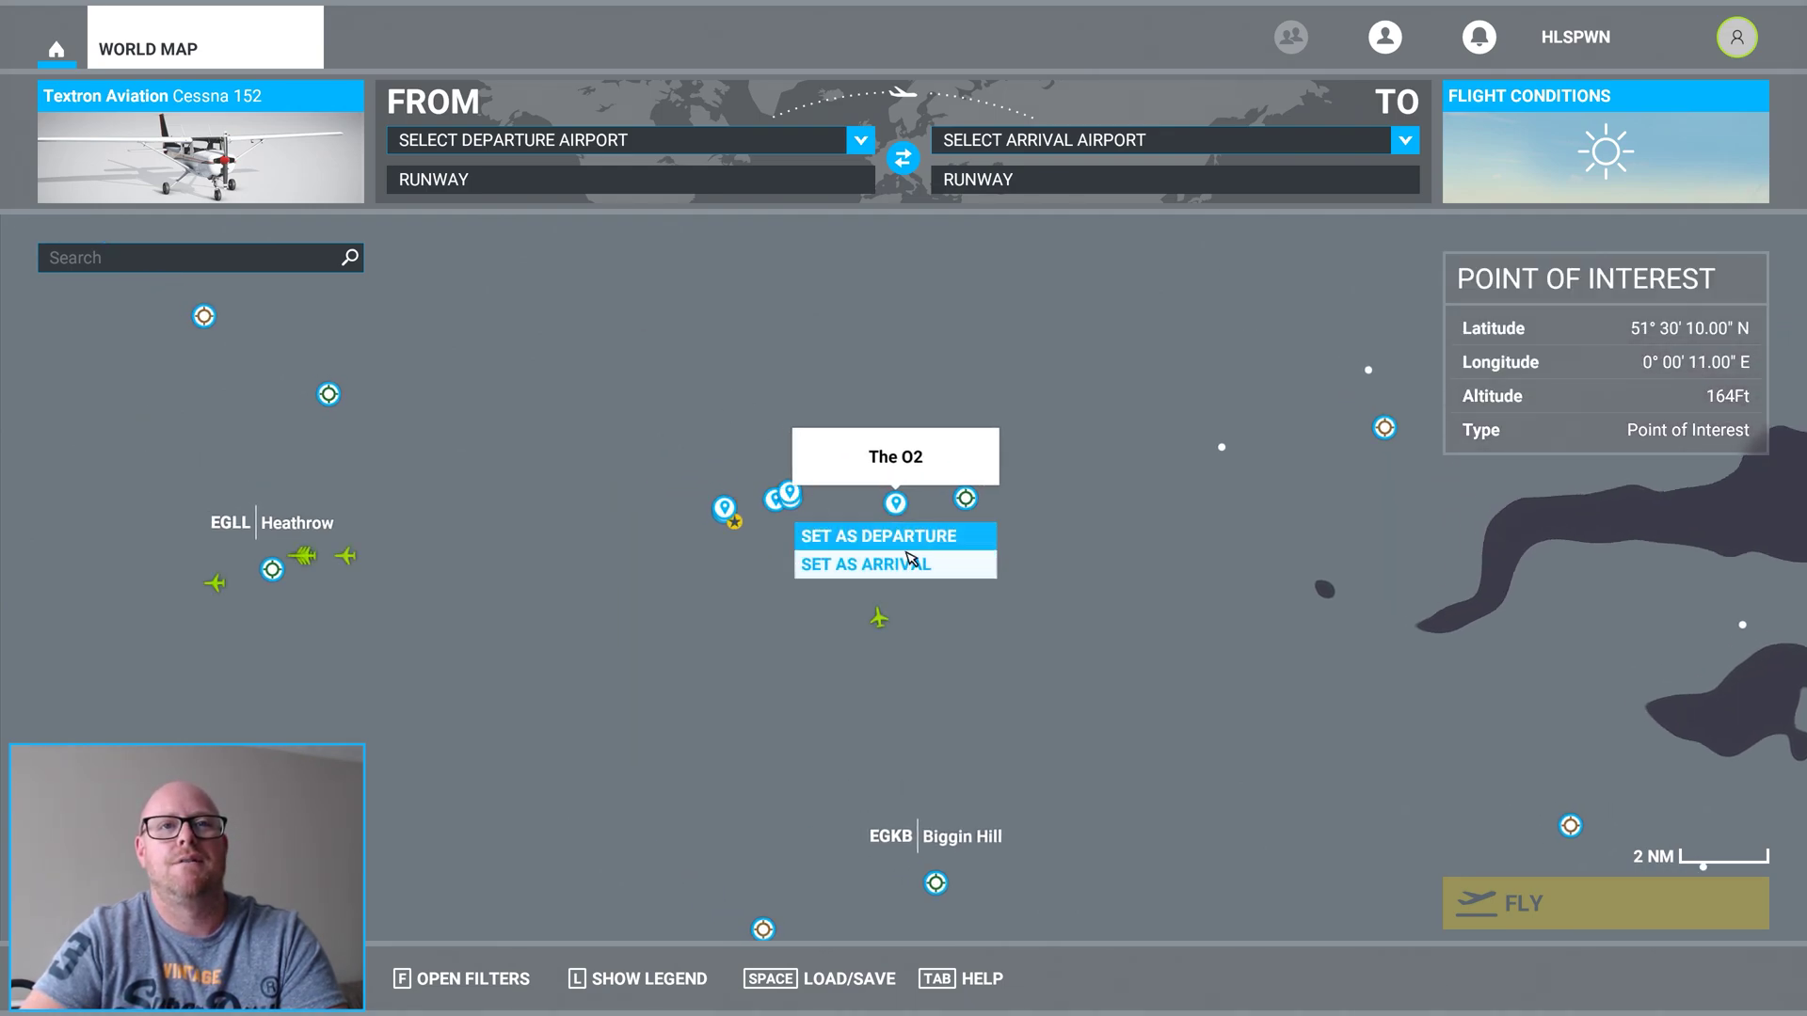
{"action": "left_click", "coordinate": [909, 536]}
{"action": "left_click", "coordinate": [1506, 904]}
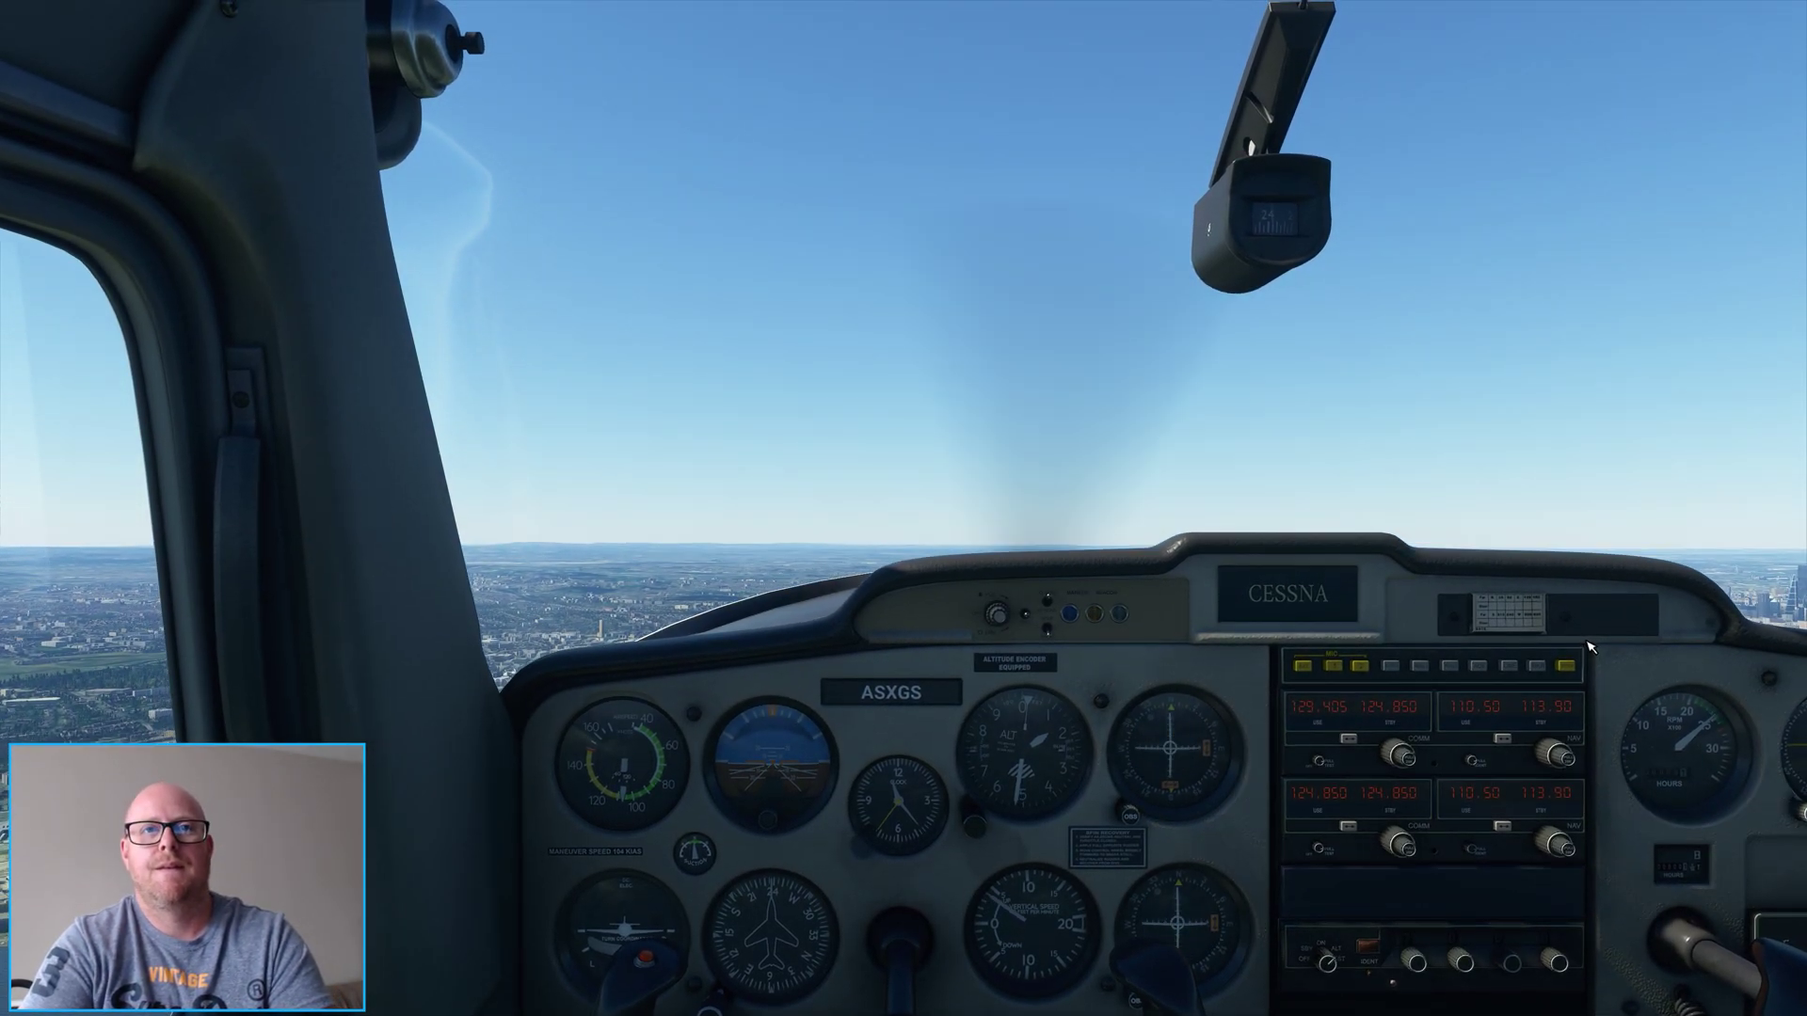
- Switch to the external chase camera behind the Cessna 152 over London
{"action": "key", "text": "End"}
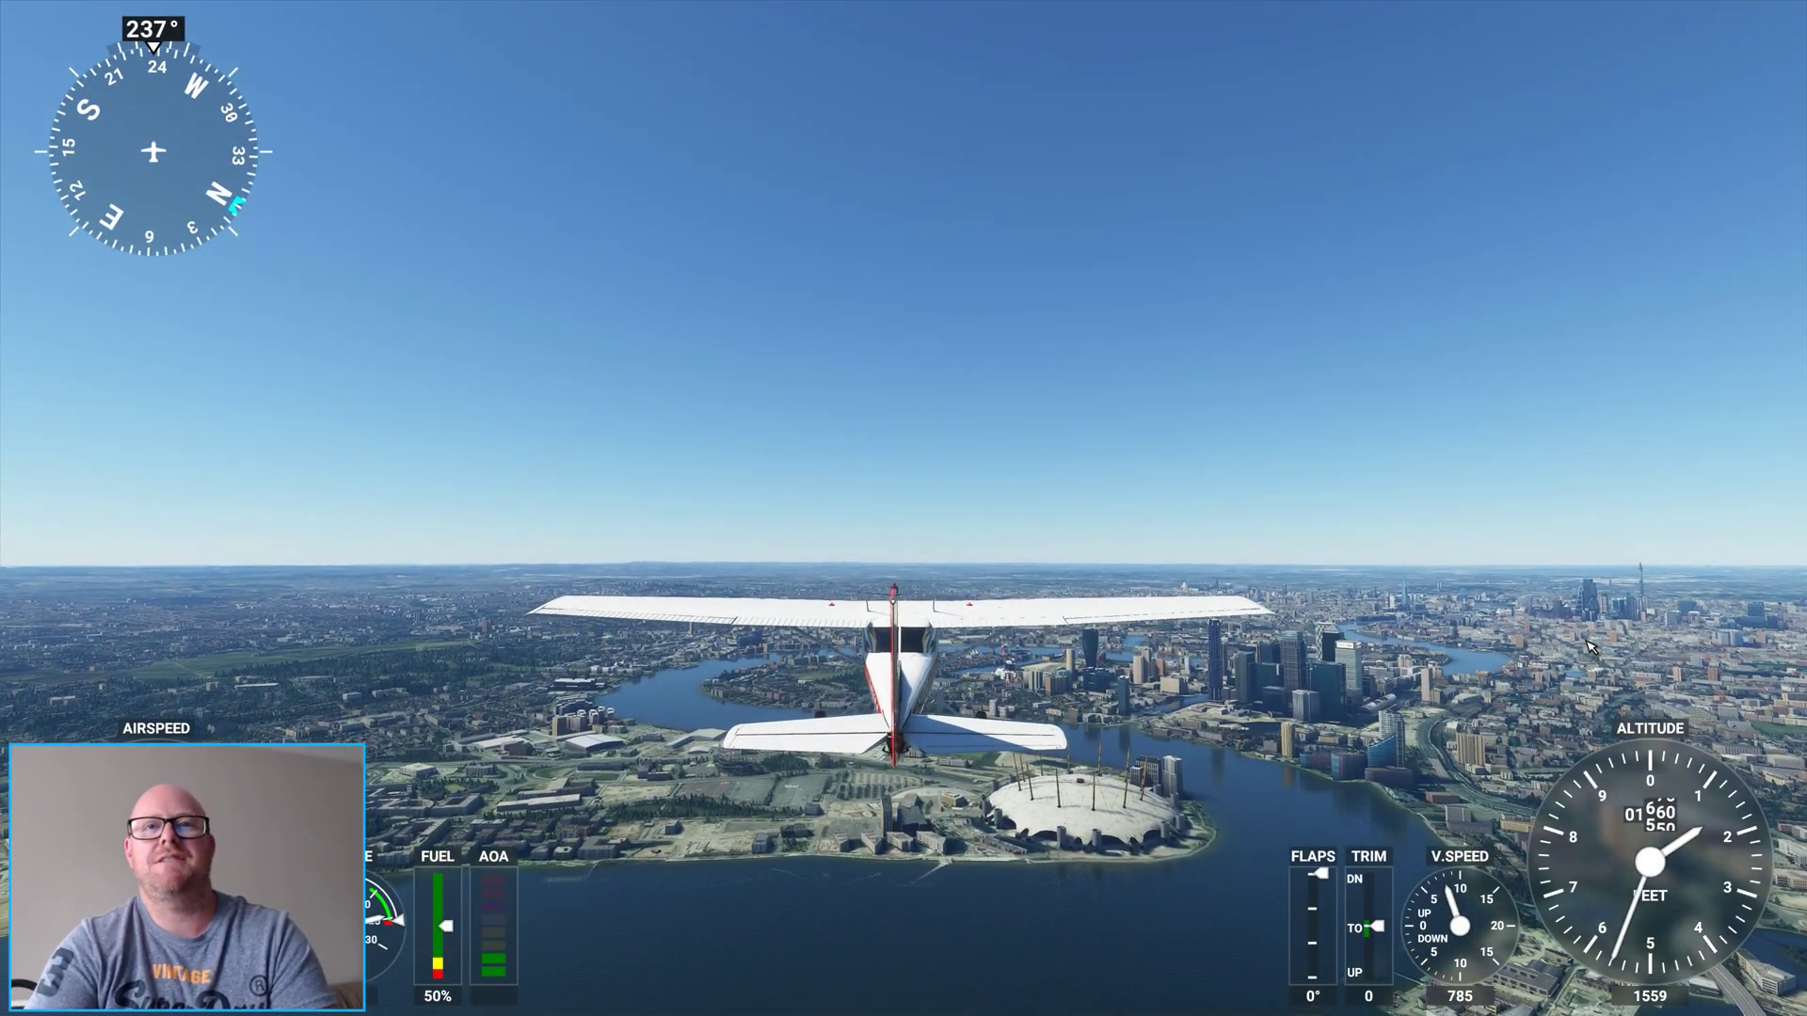